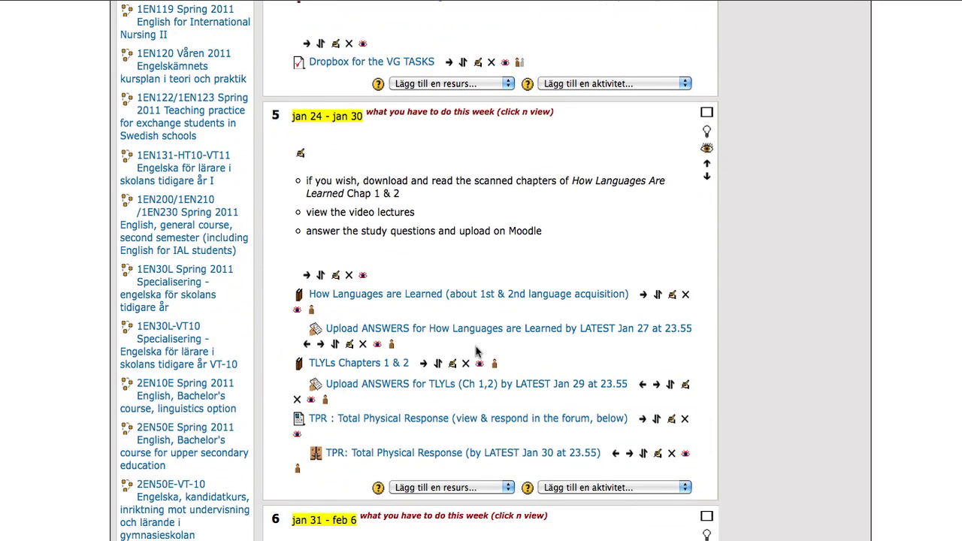
# - Open the list of submitted work for the assignment "Upload ANSWERS for TLYLs (Ch 1,2) by LATEST Jan 29 at 23.55"
pyautogui.click(445, 384)
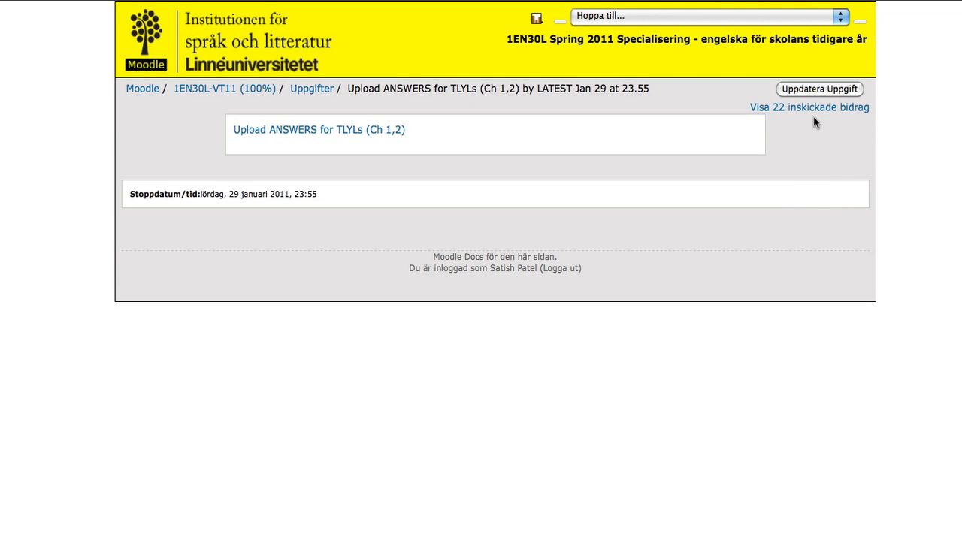
pyautogui.click(814, 113)
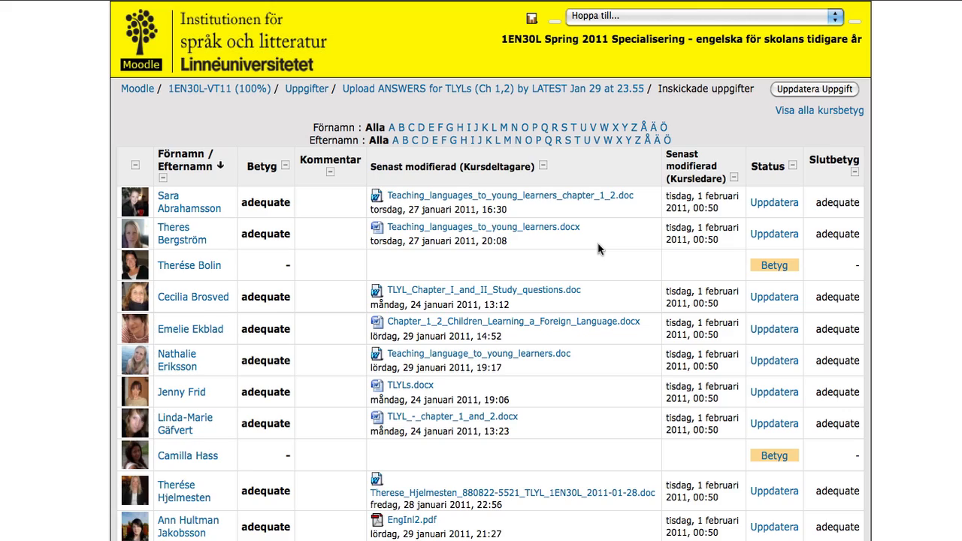
pyautogui.scroll(-5, 599, 249)
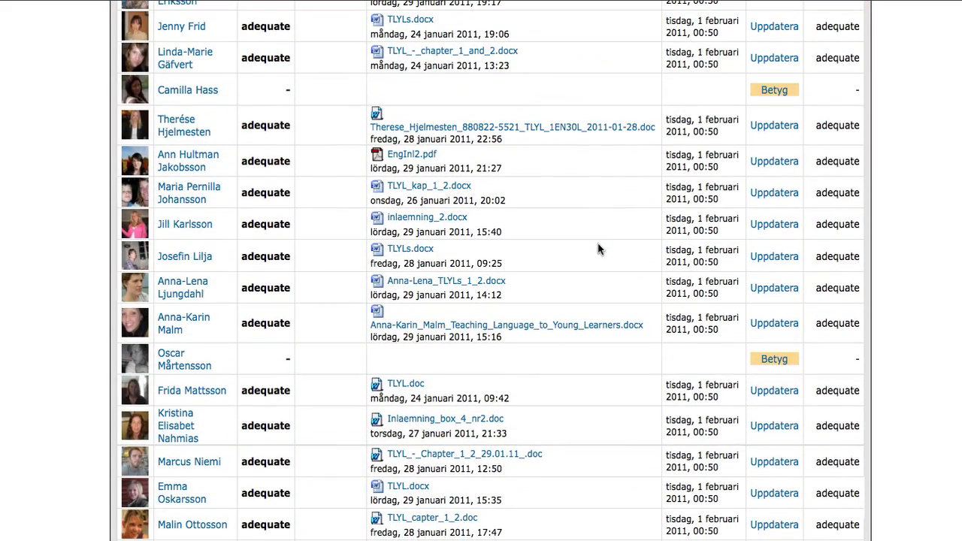
pyautogui.scroll(-4, 599, 249)
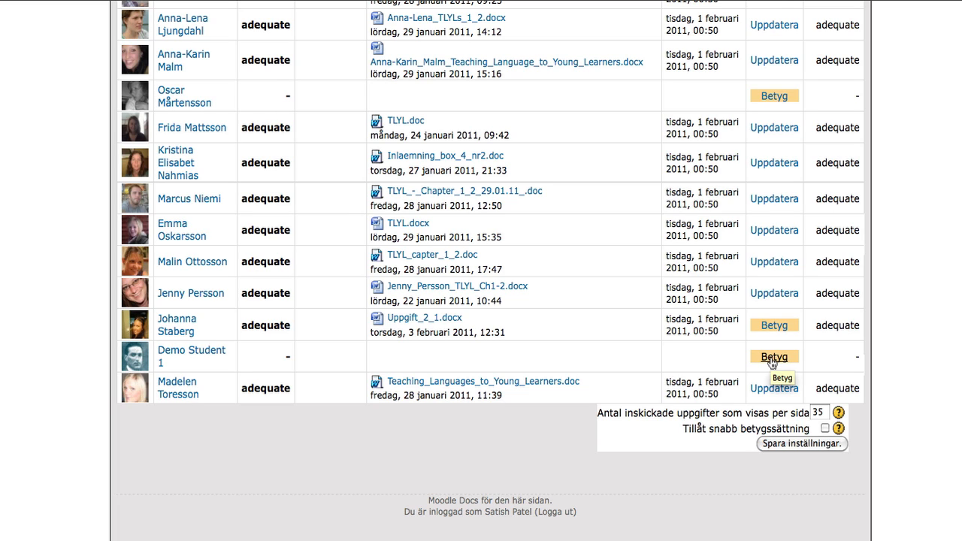
# - Enable quick grading (Tillåt snabb betygssättning) for the submissions list, save the setting and try out the inline comment fields
pyautogui.click(825, 428)
pyautogui.click(802, 444)
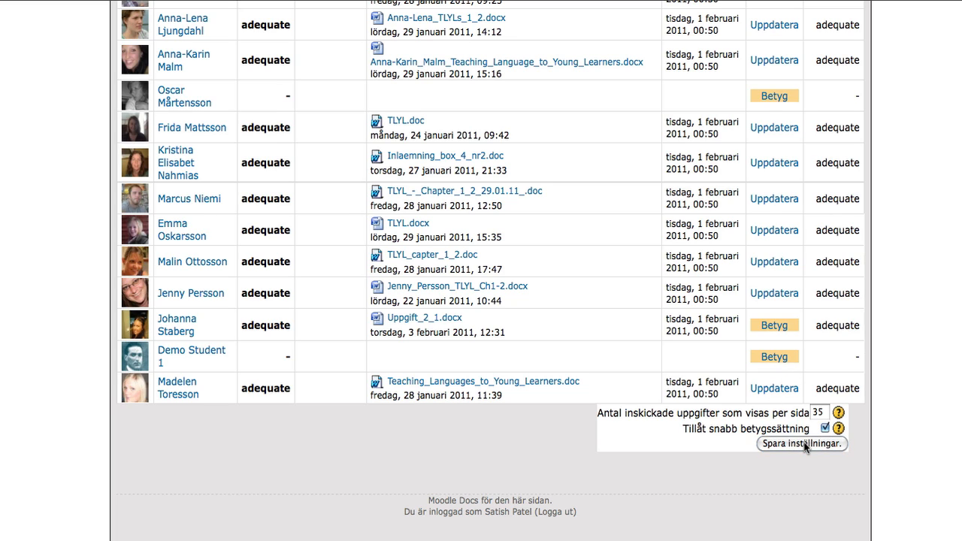
pyautogui.scroll(-15, 805, 447)
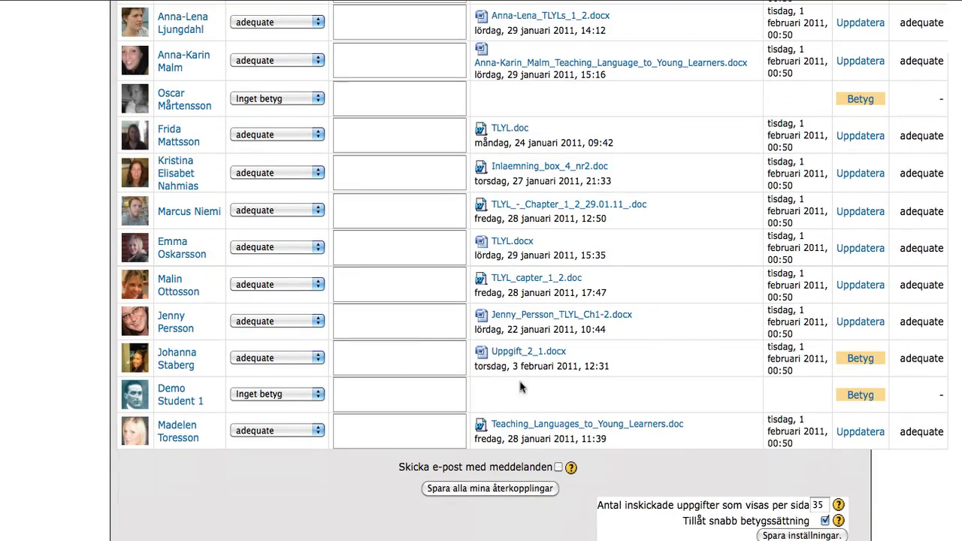
pyautogui.click(377, 388)
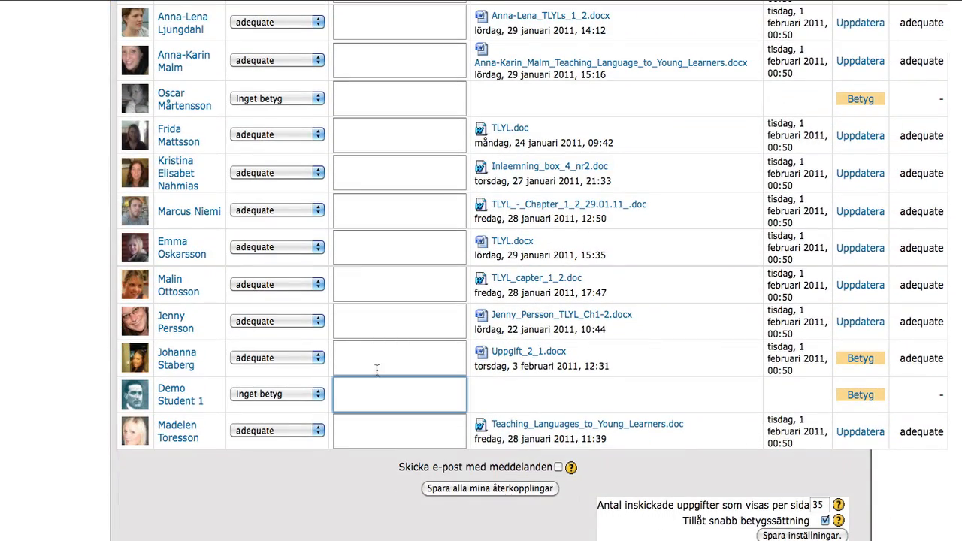
pyautogui.click(377, 358)
pyautogui.click(377, 290)
pyautogui.click(353, 384)
# - Turn quick grading off again for the submissions list and save the setting
pyautogui.scroll(-3, 354, 384)
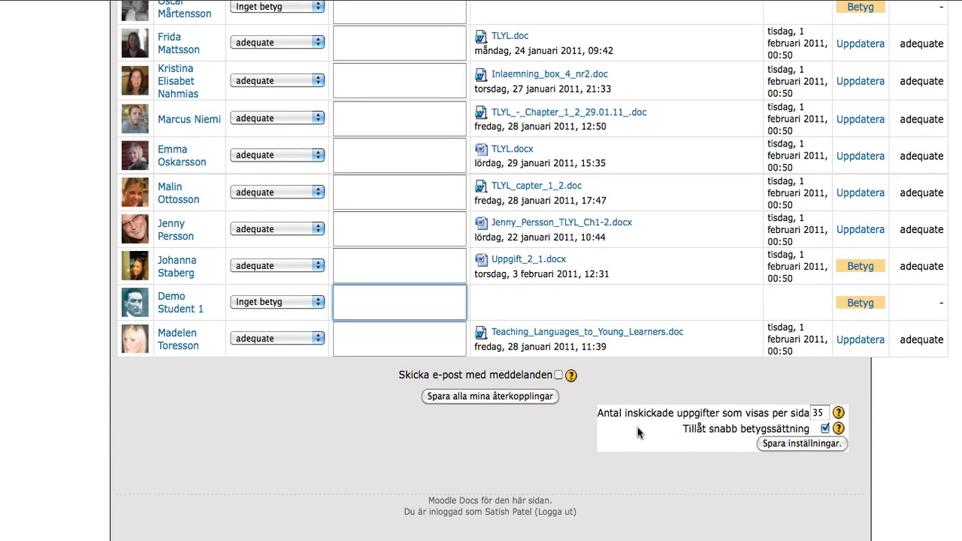
pyautogui.click(824, 430)
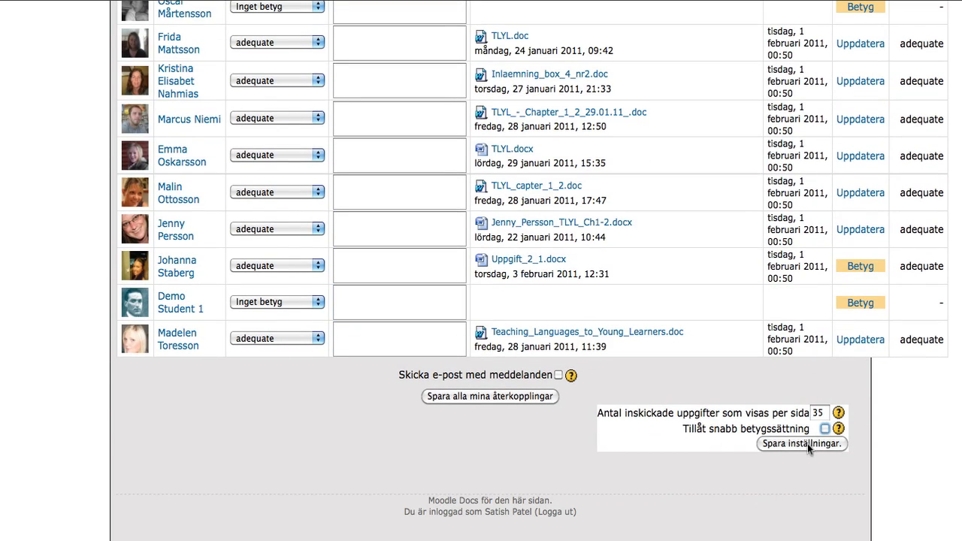
pyautogui.click(810, 444)
pyautogui.scroll(-15, 808, 450)
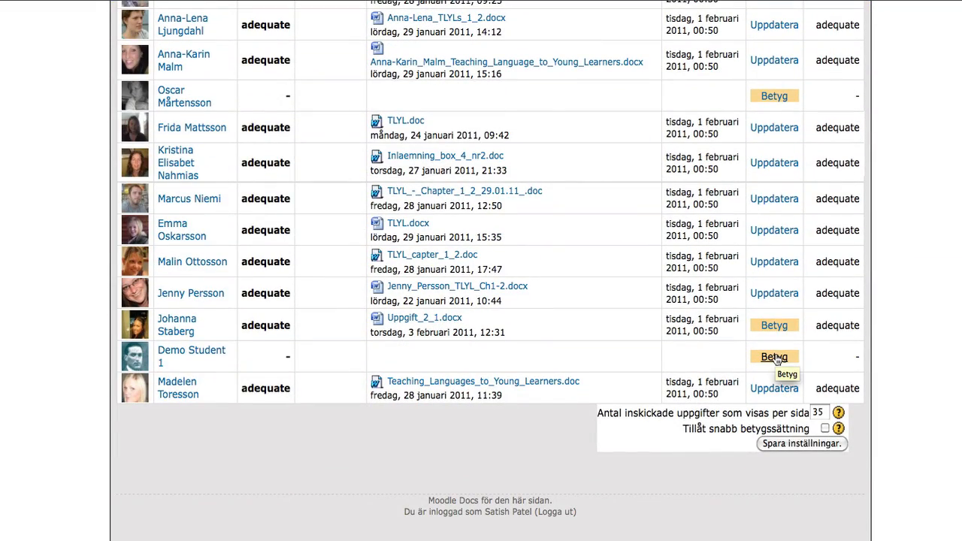
# - Open the grading window for Demo Student 1 and write the feedback comment "Hi Thanks for your task. Unfortunately ...."
pyautogui.click(774, 357)
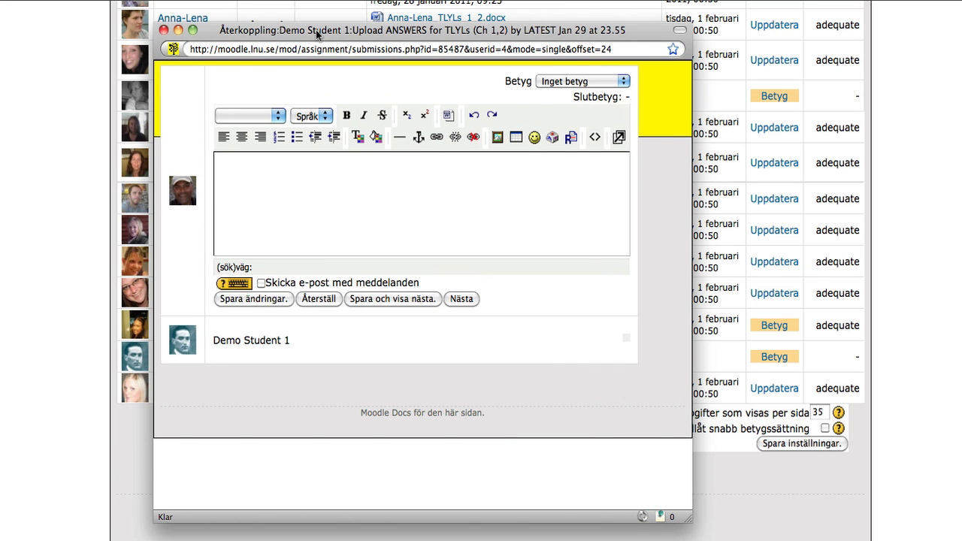
pyautogui.moveTo(316, 29); pyautogui.dragTo(309, 12)
pyautogui.click(282, 157)
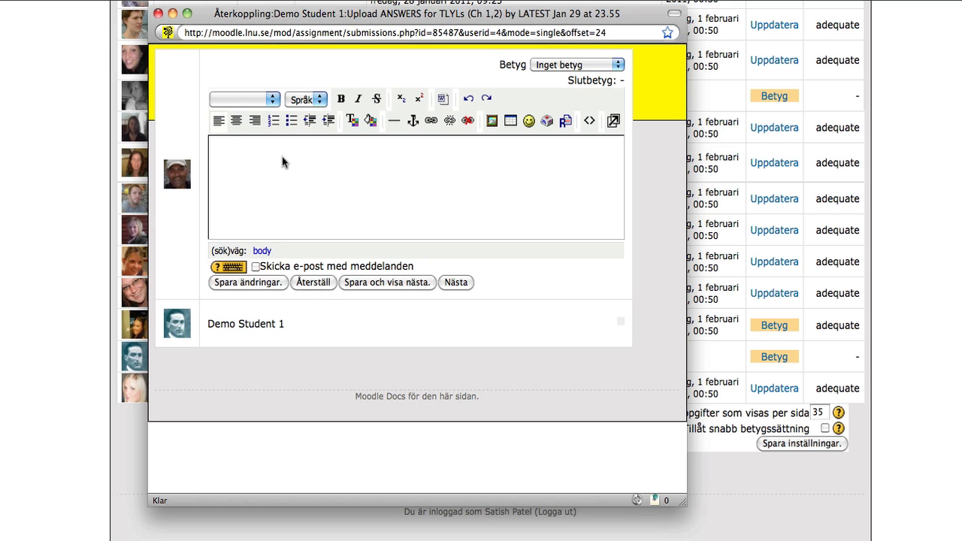
pyautogui.write('Hi Thanks for you')
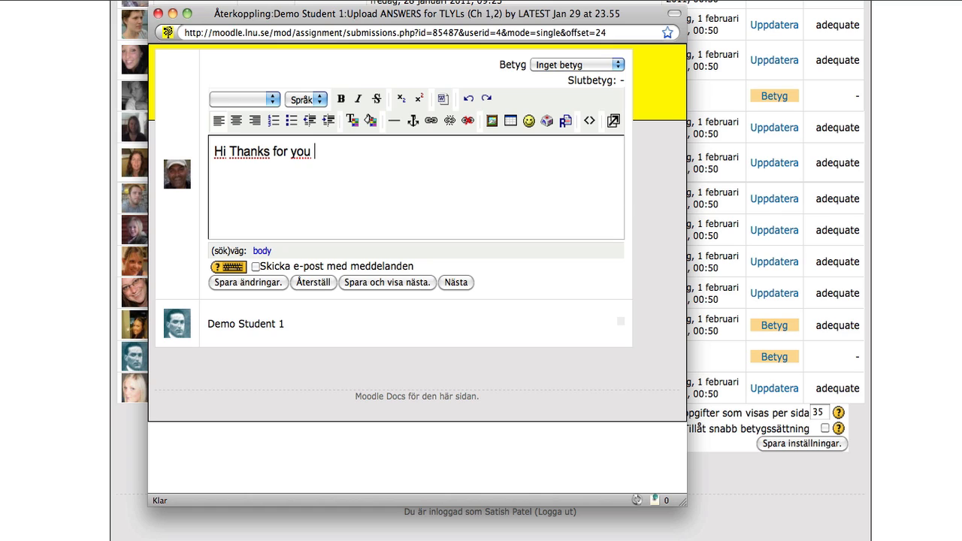
pyautogui.press('BackSpace')
pyautogui.write('r task. Unfo')
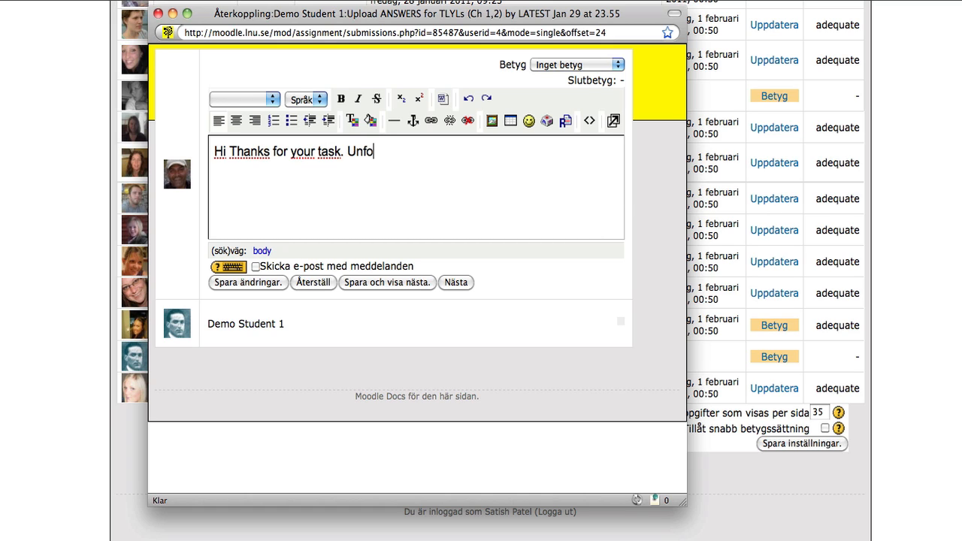
pyautogui.write('rtunately ....')
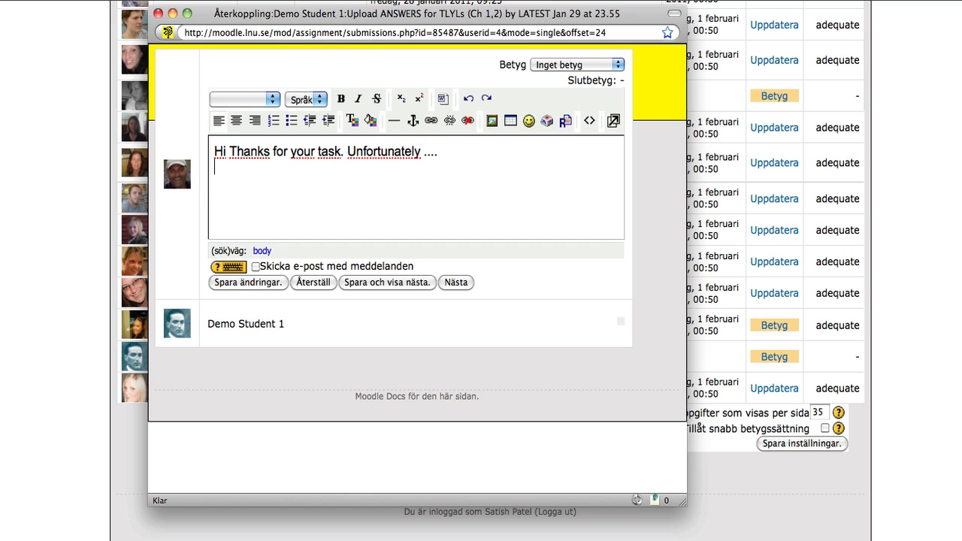
pyautogui.press('Return')
pyautogui.moveTo(436, 153); pyautogui.dragTo(387, 154)
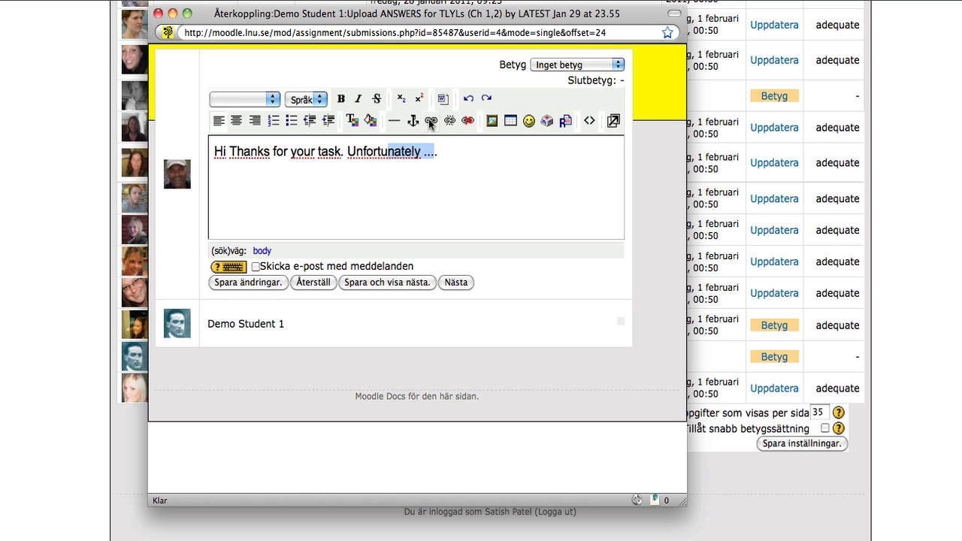
pyautogui.click(430, 120)
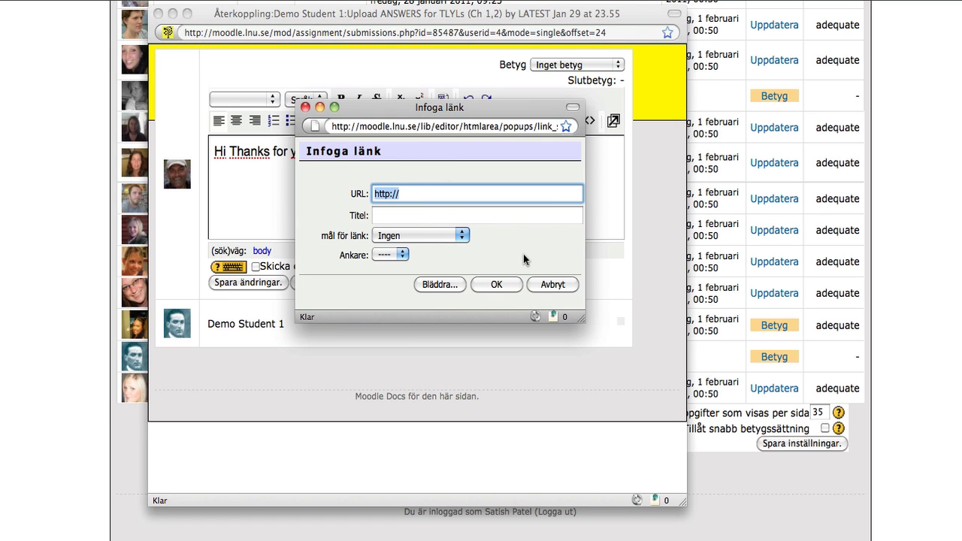
pyautogui.click(305, 108)
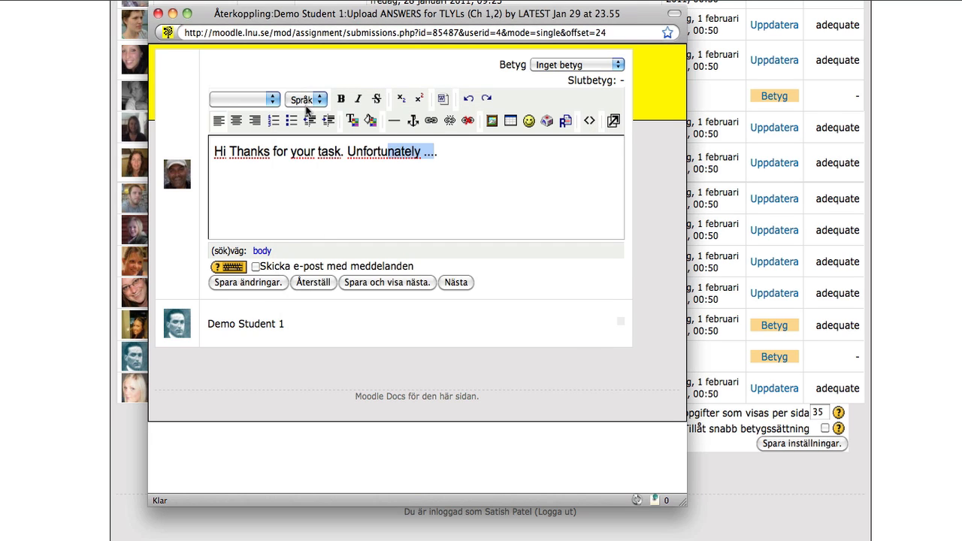
pyautogui.click(426, 177)
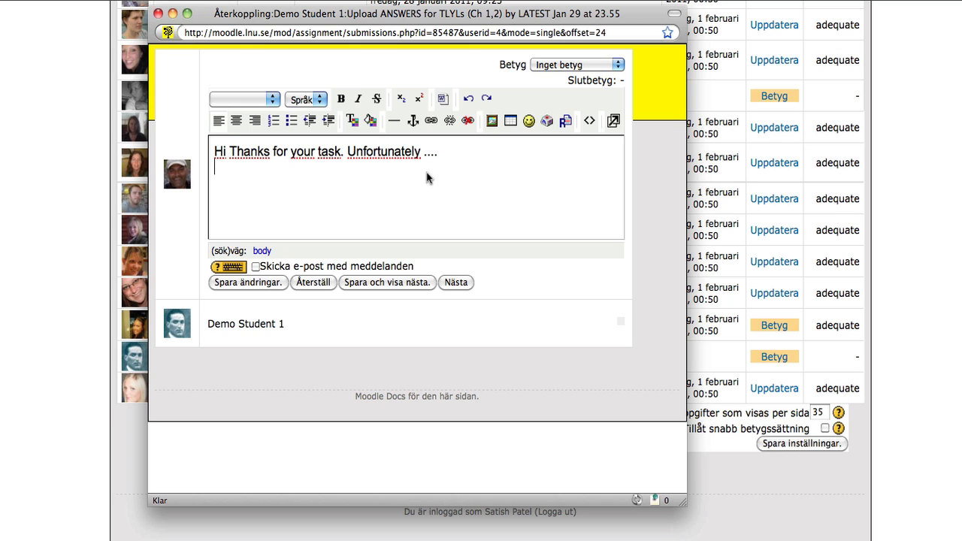
# - Start a link on the comment text "Unfortunately ....", view the course's file folders as possible targets, and cancel the link
pyautogui.moveTo(442, 155); pyautogui.dragTo(347, 152)
pyautogui.click(430, 120)
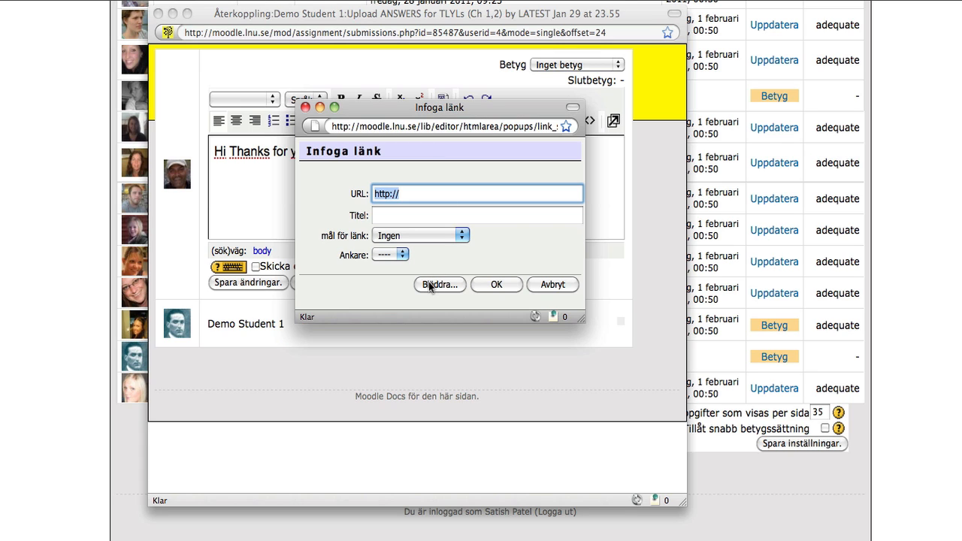
pyautogui.click(440, 284)
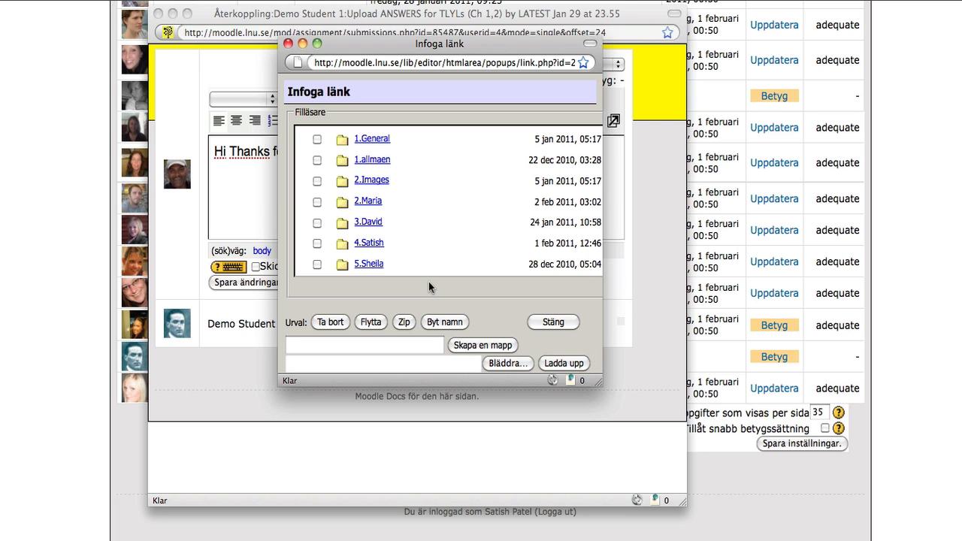
pyautogui.click(290, 47)
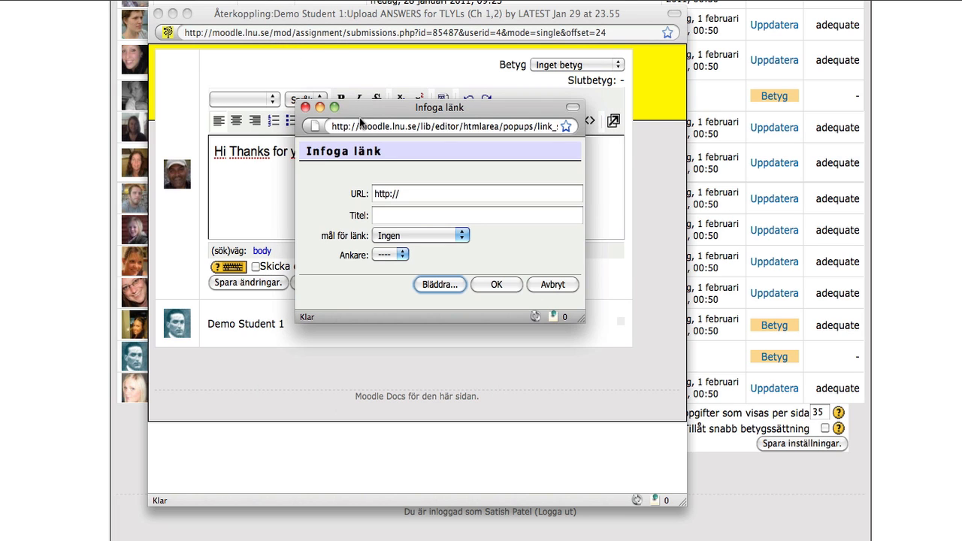
pyautogui.click(308, 104)
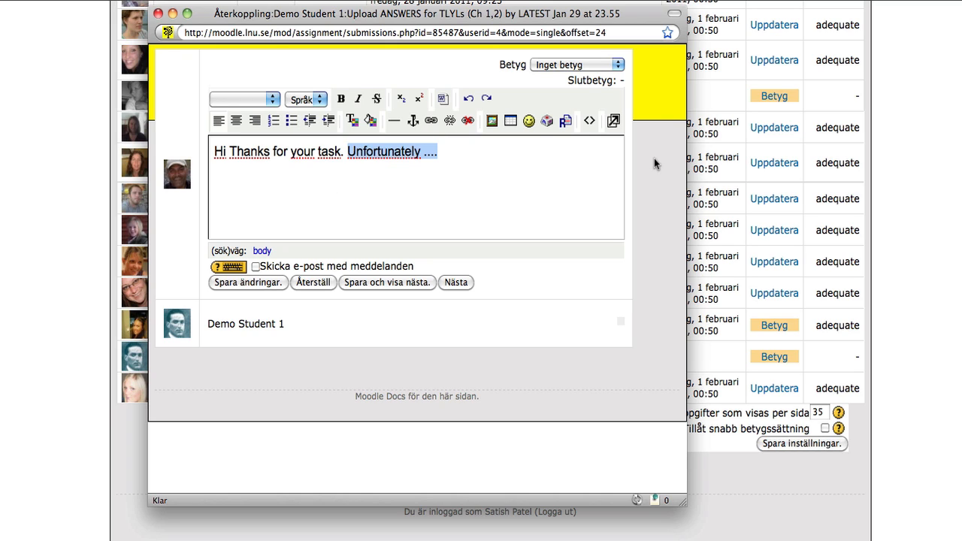
# - Add the placeholder line "XXXXXXXXXXXX" below the feedback comment and save the feedback
pyautogui.click(464, 151)
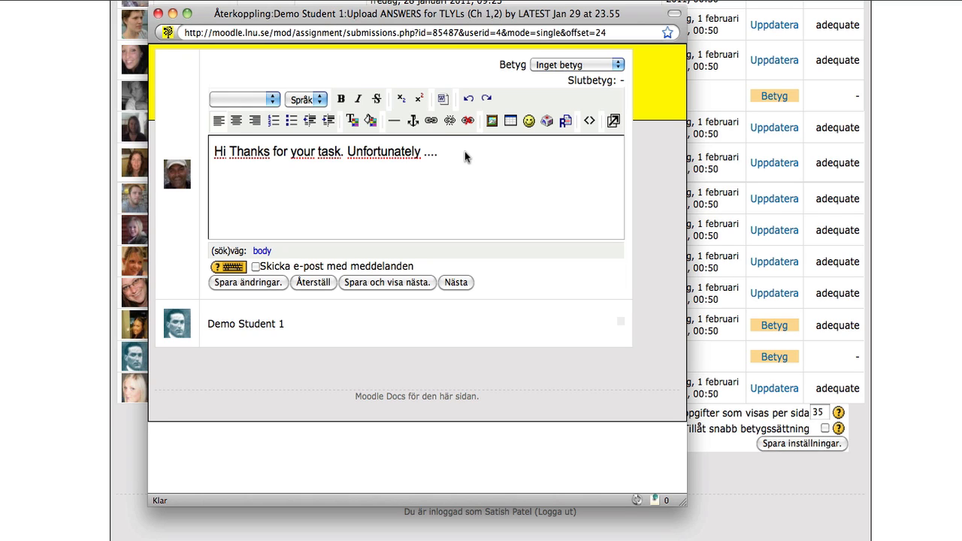
pyautogui.press('Return')
pyautogui.write('XXXXXXXXXXXX')
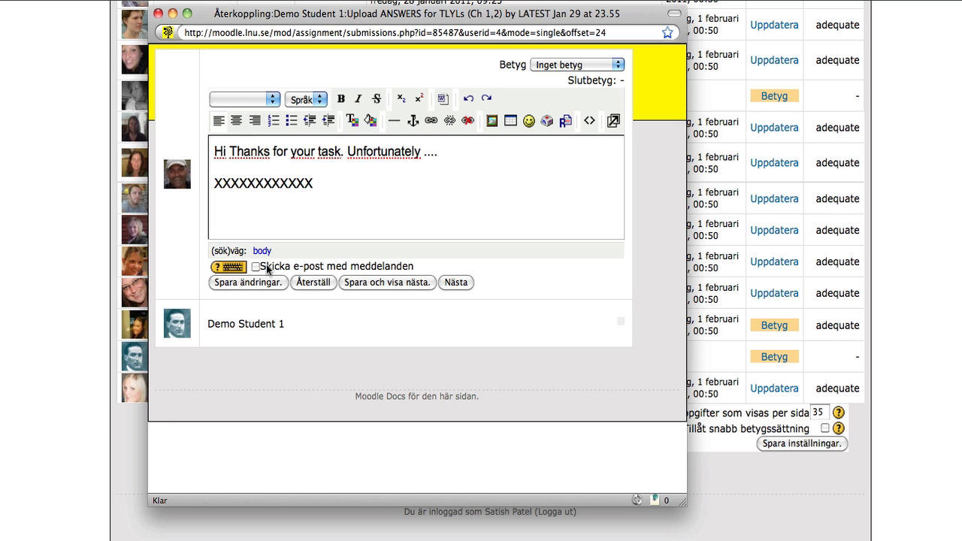
pyautogui.click(244, 283)
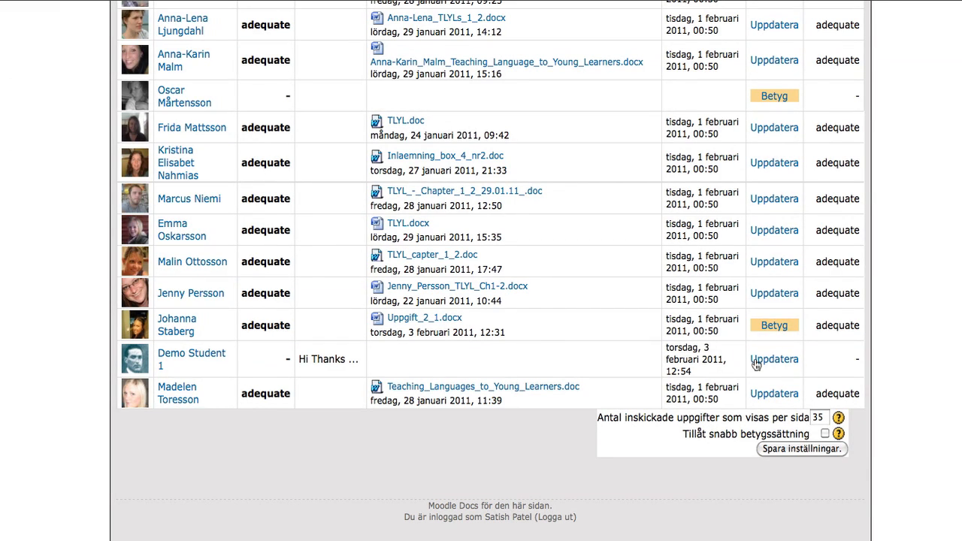
# - Reopen the feedback for Demo Student 1, set the grade to "inadequate = redo" and save the changes
pyautogui.click(770, 361)
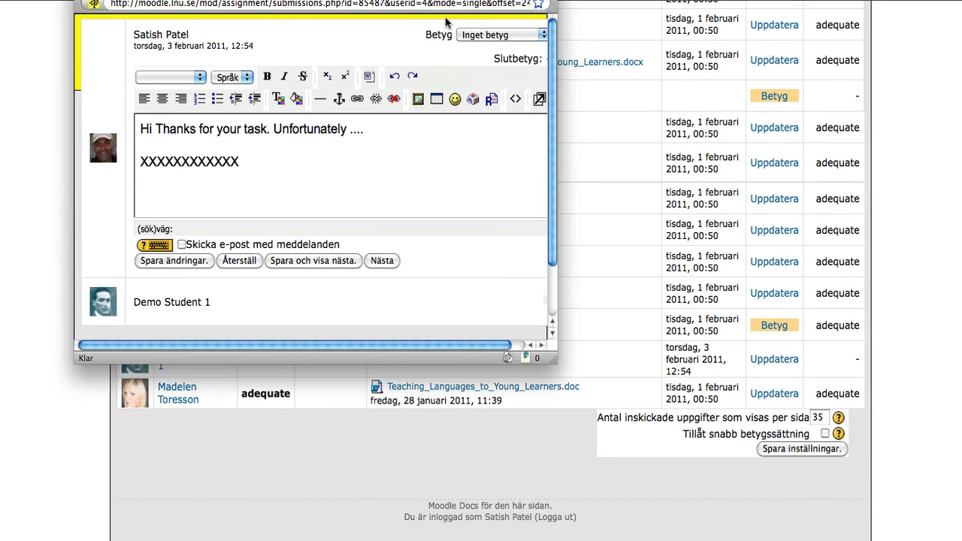
pyautogui.moveTo(550, 356); pyautogui.dragTo(626, 359)
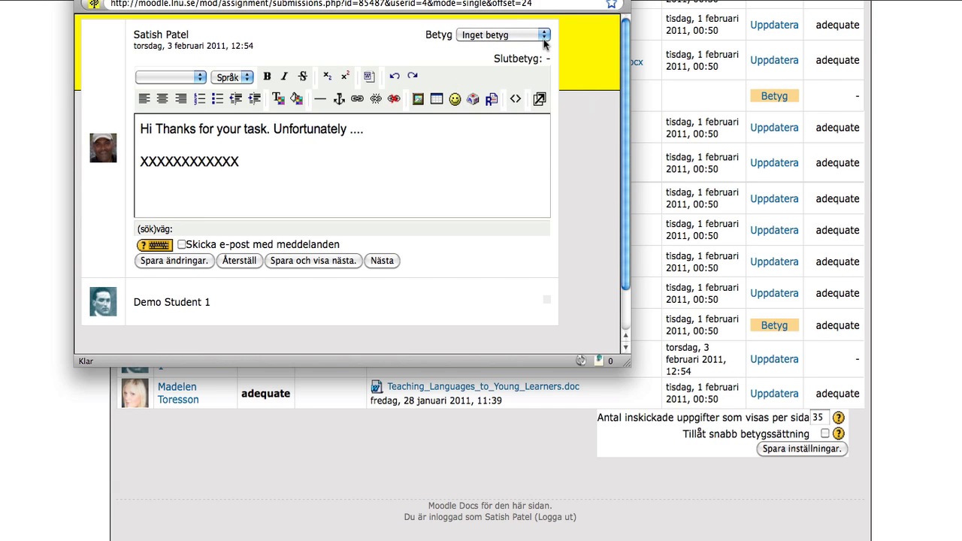
pyautogui.click(544, 36)
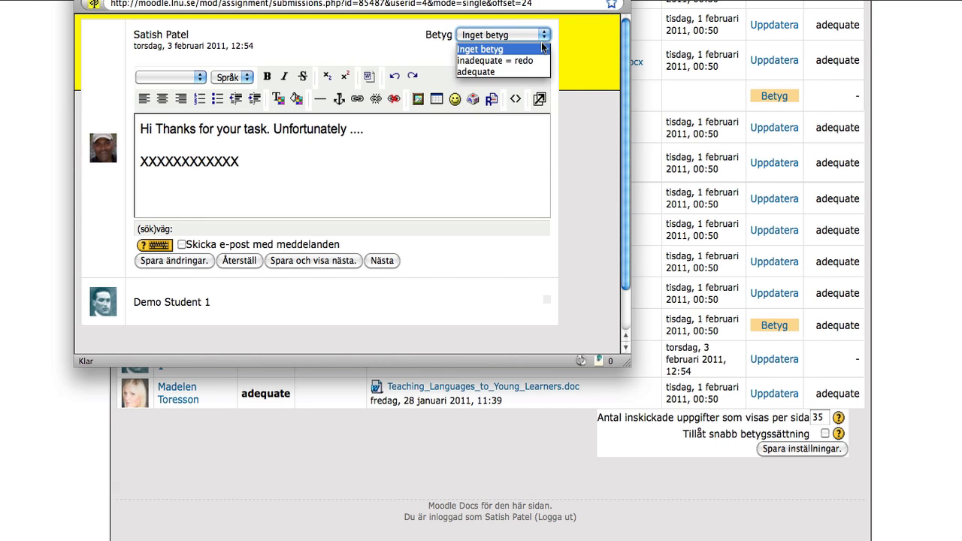
pyautogui.click(502, 62)
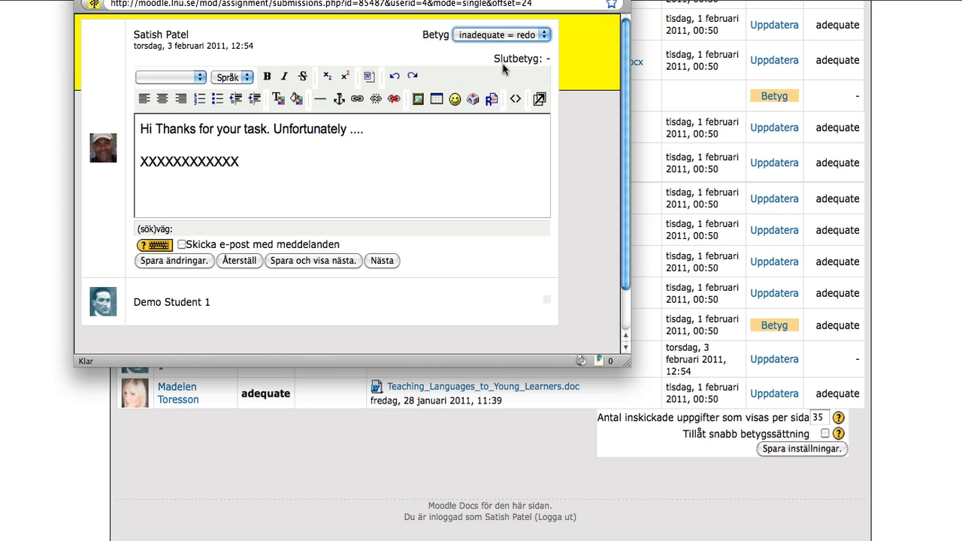
pyautogui.click(185, 261)
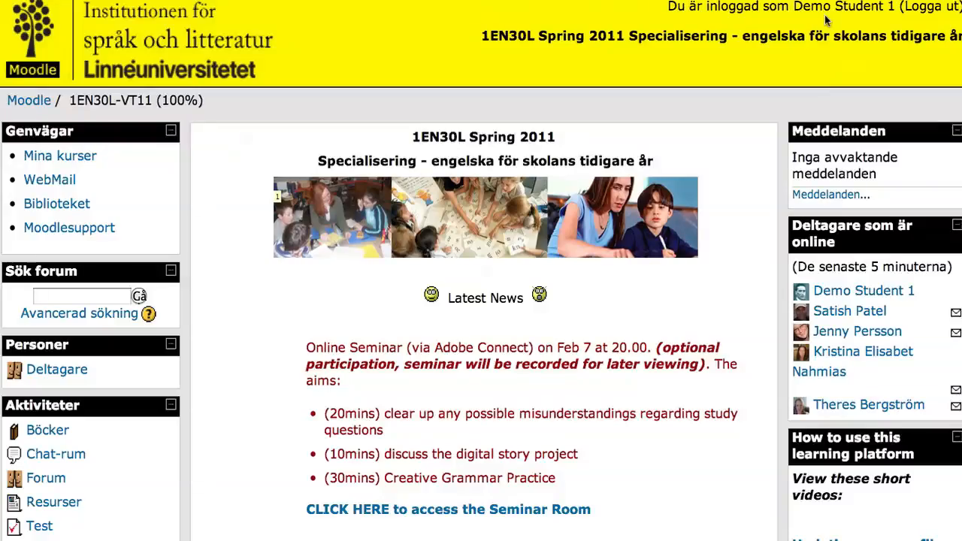
# - On the demo student's course page, open the TLYLs (Ch 1,2) answer upload under jan 24 - jan 30 to view the teacher's feedback
pyautogui.scroll(-5, 688, 158)
pyautogui.scroll(-9, 686, 187)
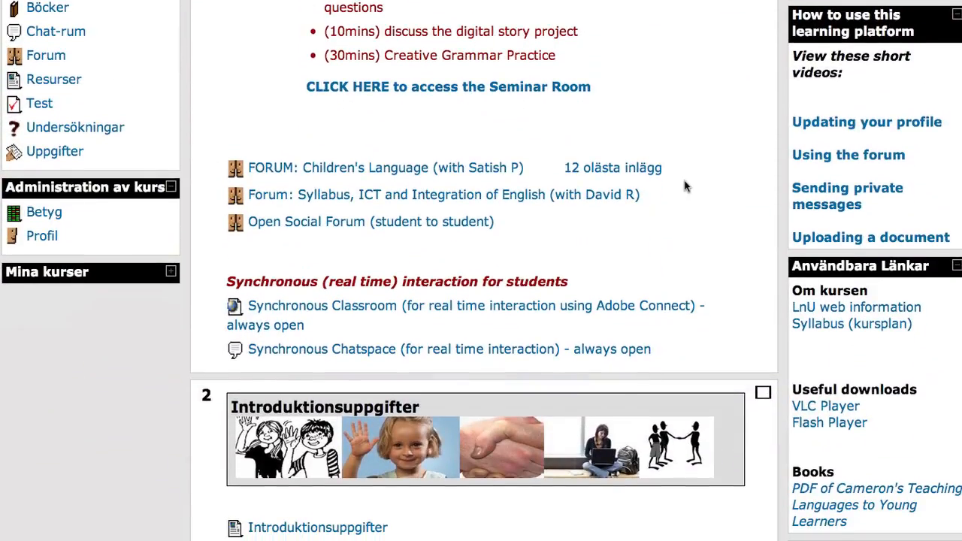
pyautogui.scroll(-1, 685, 186)
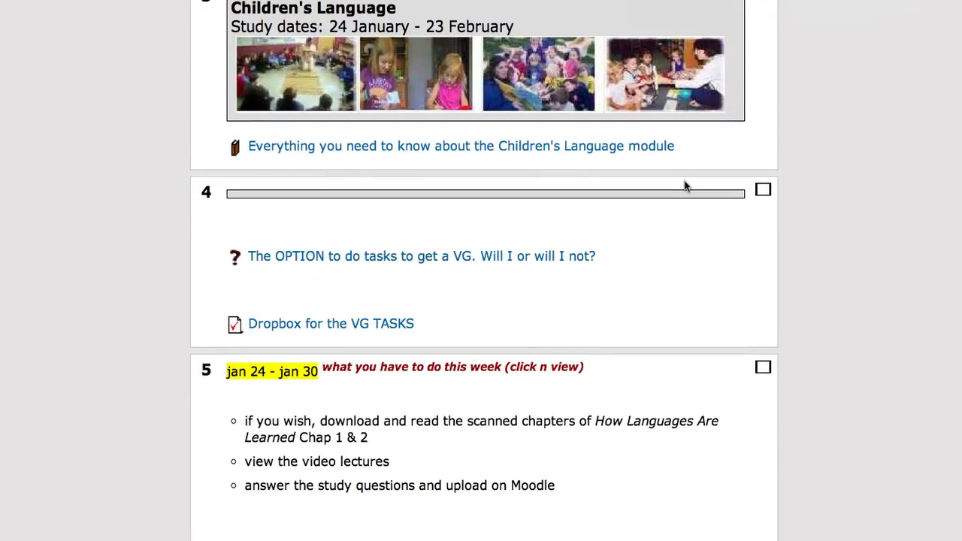
pyautogui.scroll(-5, 685, 187)
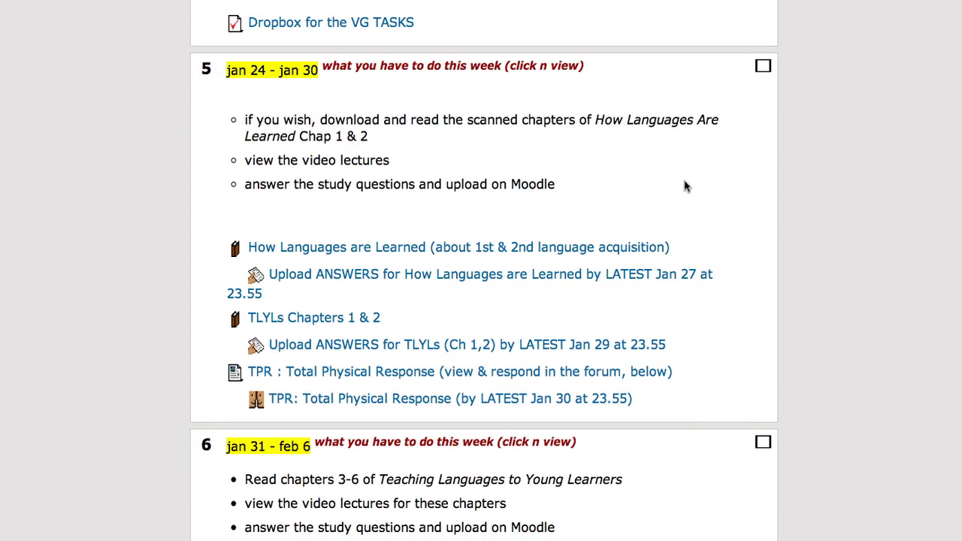
pyautogui.click(414, 350)
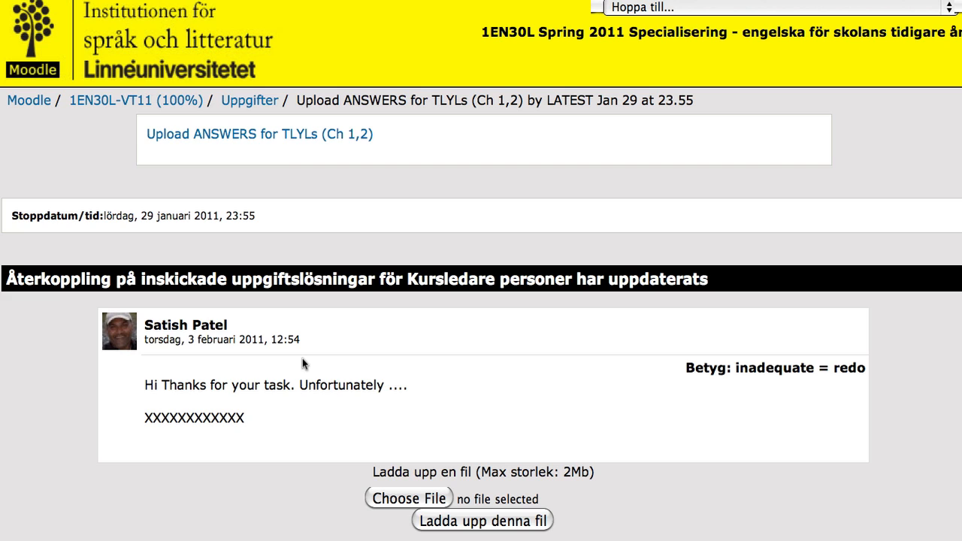
# - Open the demo student's grade report from the course page and examine the grades and feedback under Childrens Language
pyautogui.click(164, 104)
pyautogui.scroll(-5, 215, 214)
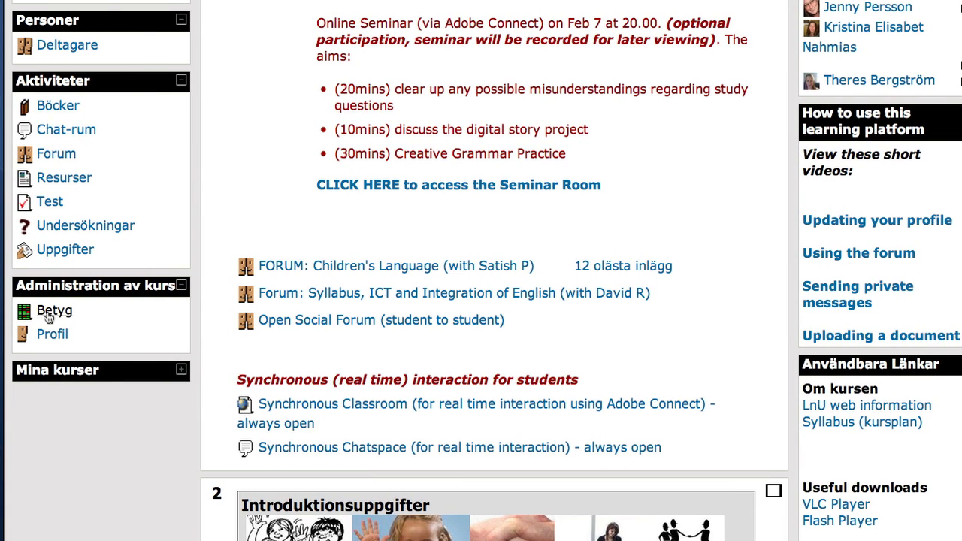
pyautogui.click(48, 319)
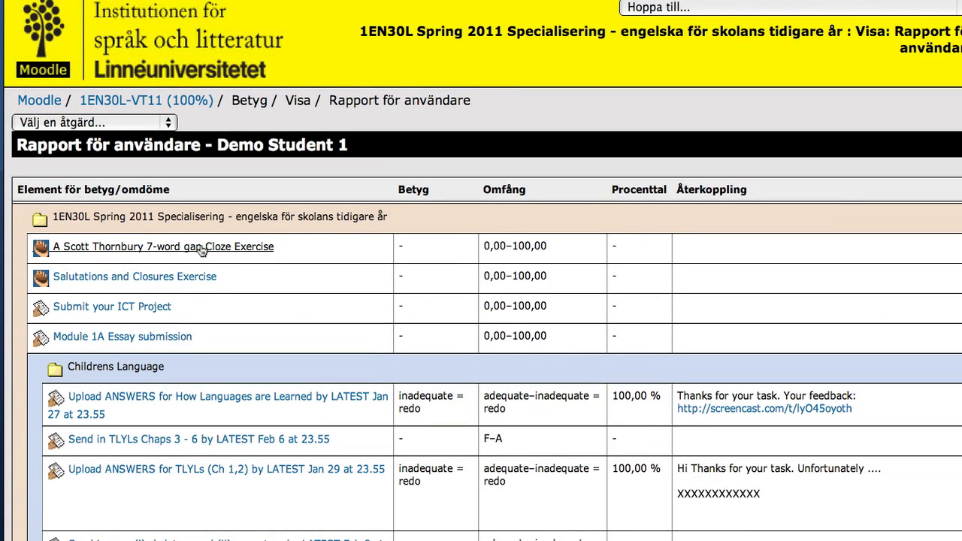
pyautogui.scroll(-3, 200, 245)
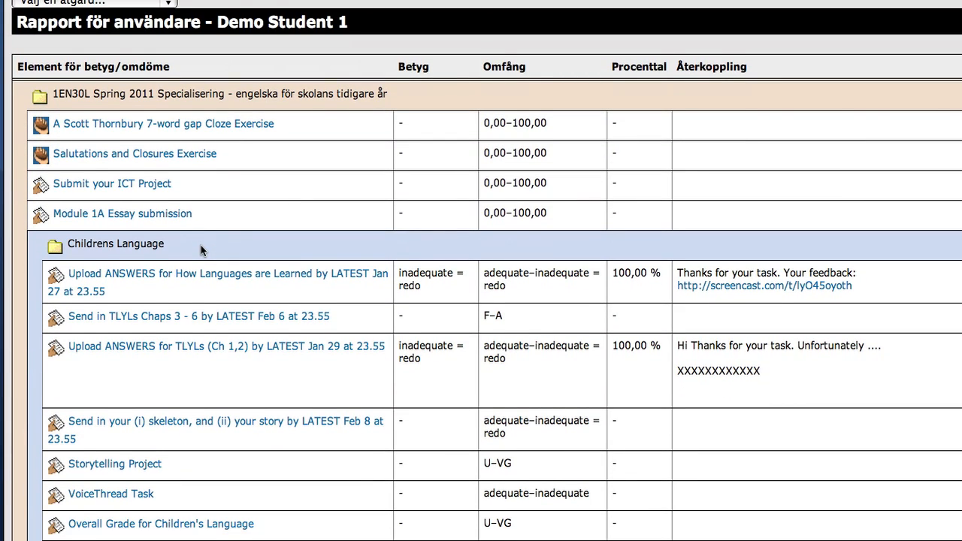
pyautogui.scroll(-2, 200, 244)
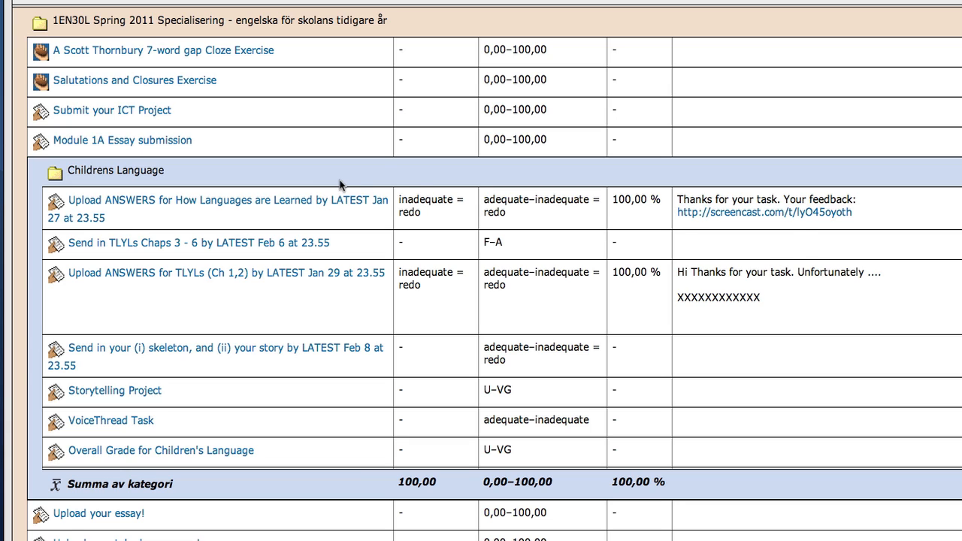
# - View the feedback on the How Languages are Learned answer upload and return to the course page
pyautogui.click(278, 202)
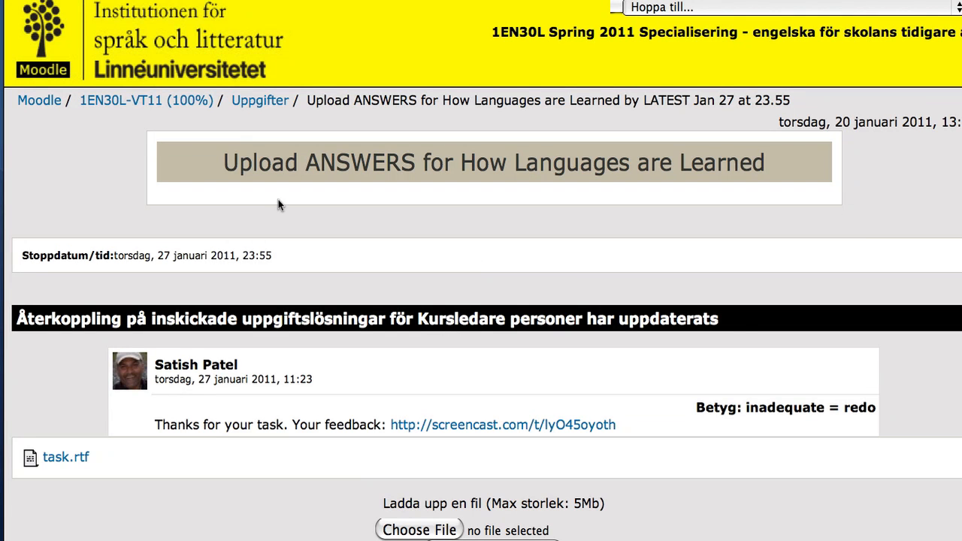
pyautogui.scroll(-1, 312, 314)
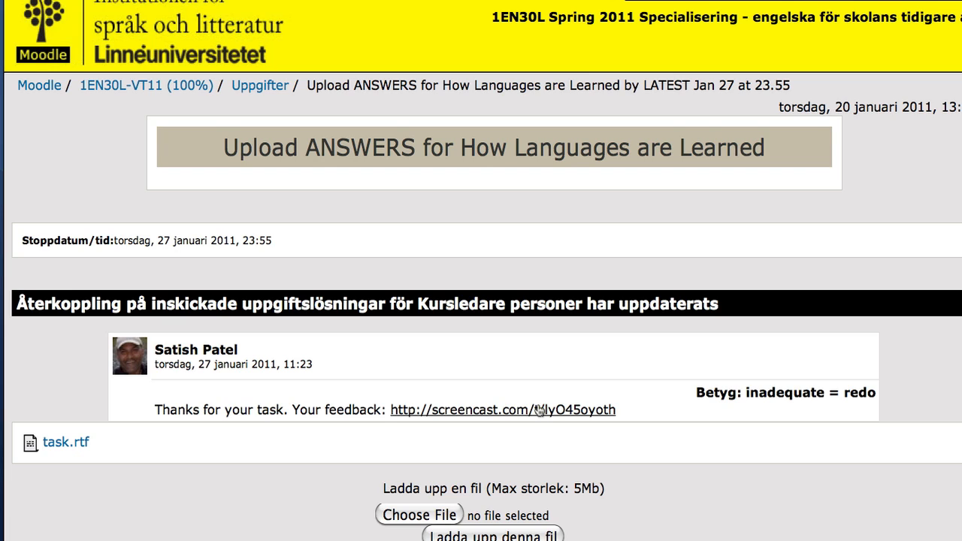
pyautogui.click(175, 86)
# - Switch to the browser window logged in as the teacher and open the 1EN30L-VT11 (100%) course page
pyautogui.moveTo(7, 233)
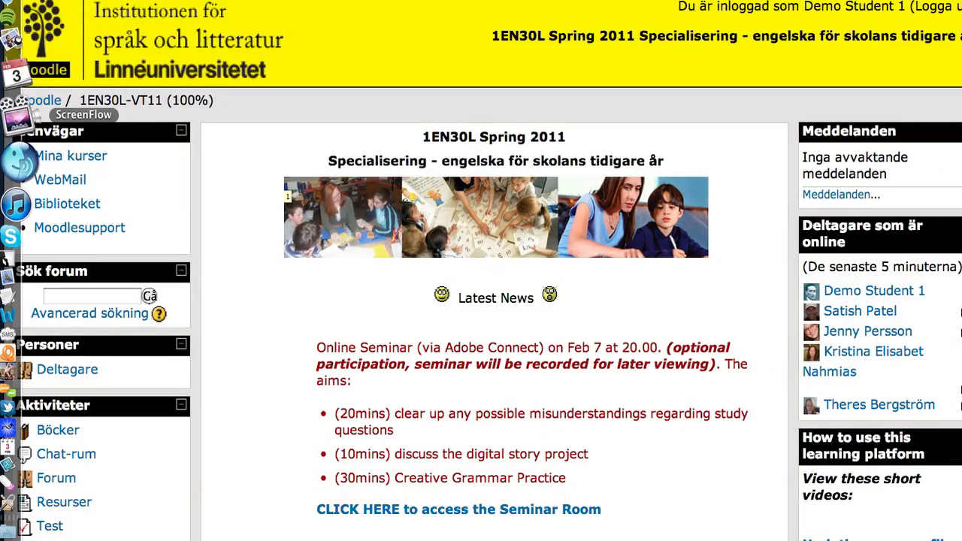
pyautogui.rightClick(18, 5)
pyautogui.click(180, 48)
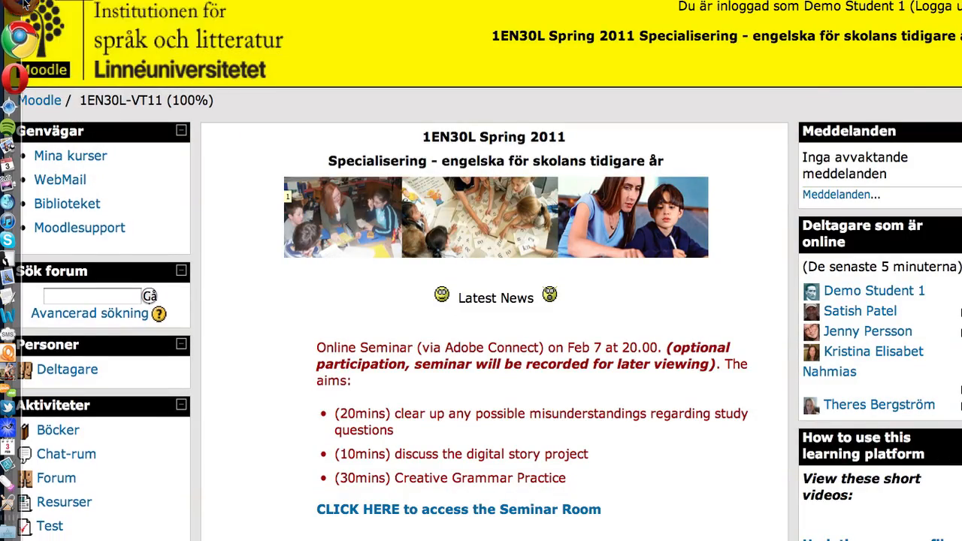
pyautogui.scroll(15, 225, 75)
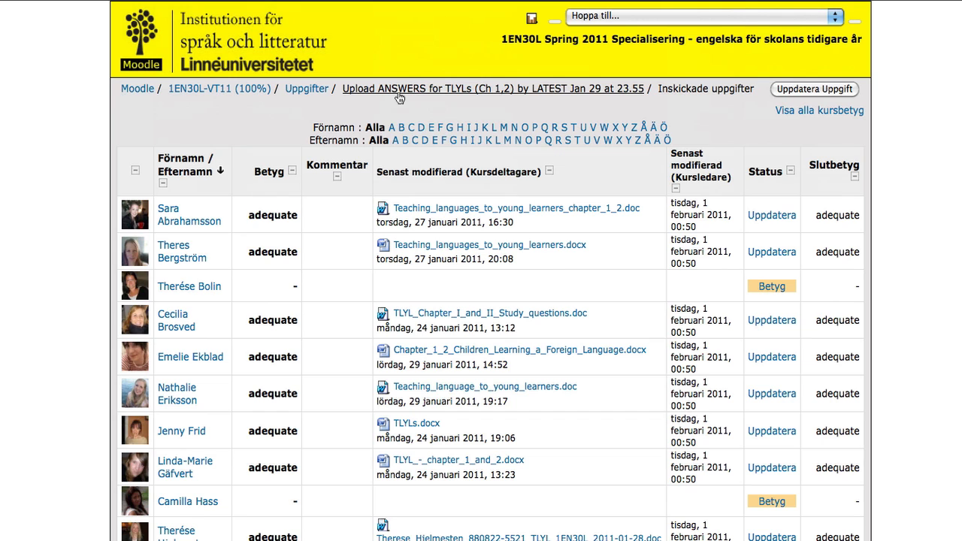
pyautogui.click(252, 96)
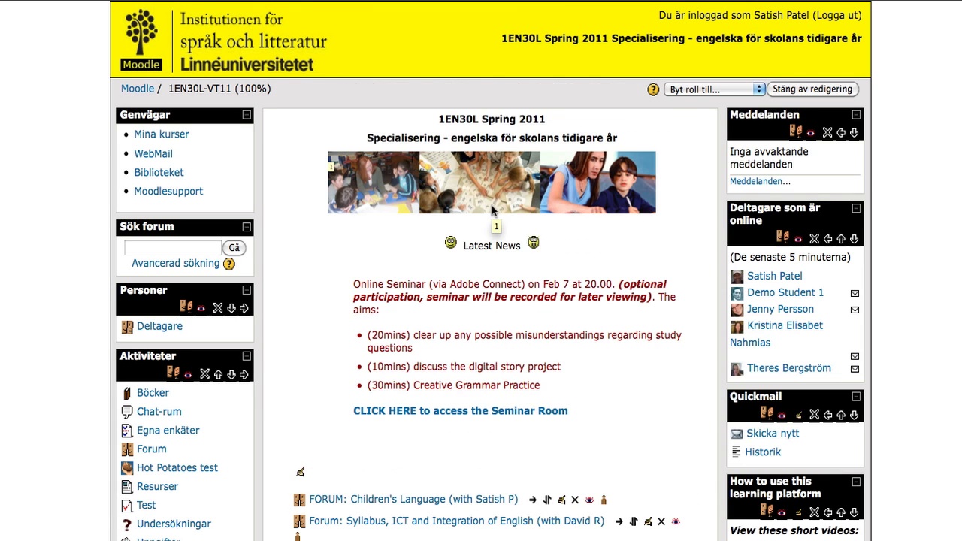
# - Start a new Quickmail message with Demo Student 1 as the recipient
pyautogui.scroll(-3, 492, 210)
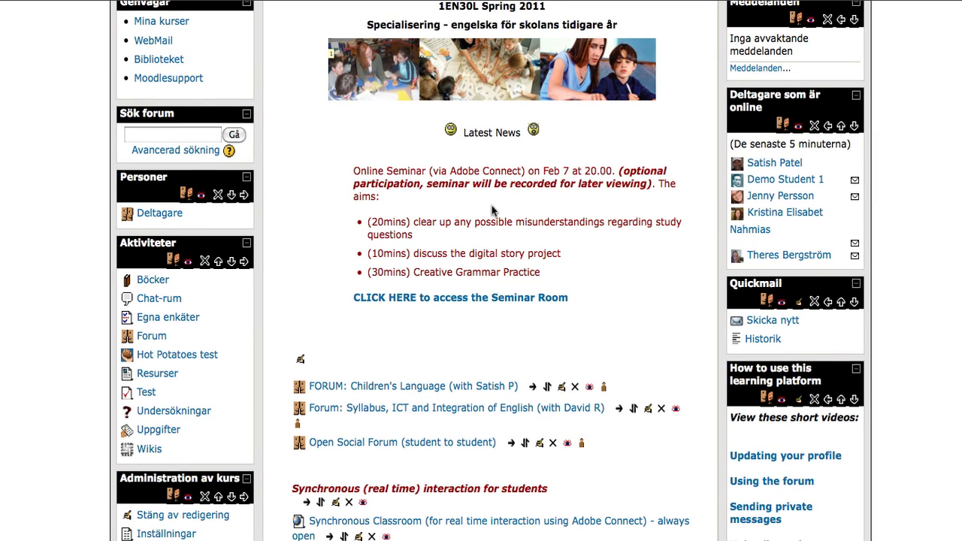
pyautogui.click(756, 323)
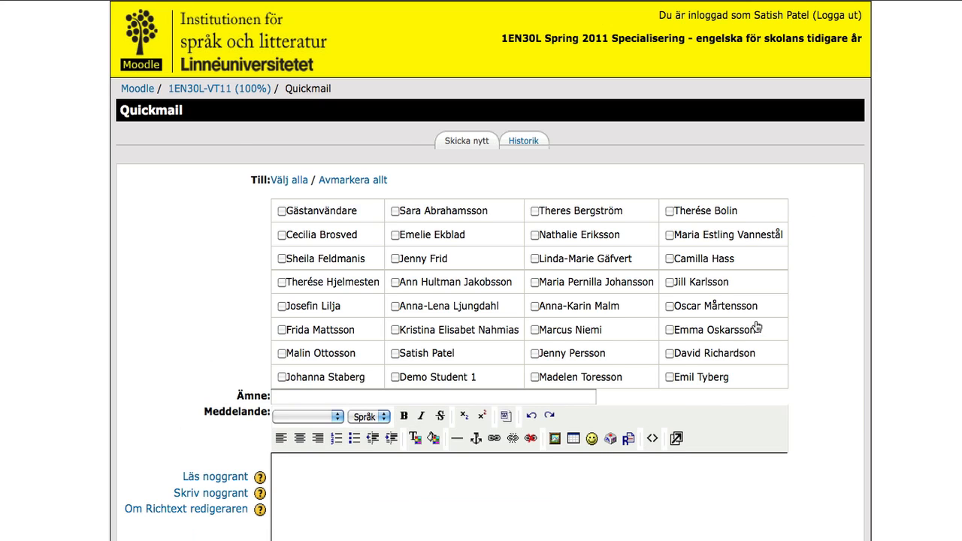
pyautogui.scroll(-3, 756, 325)
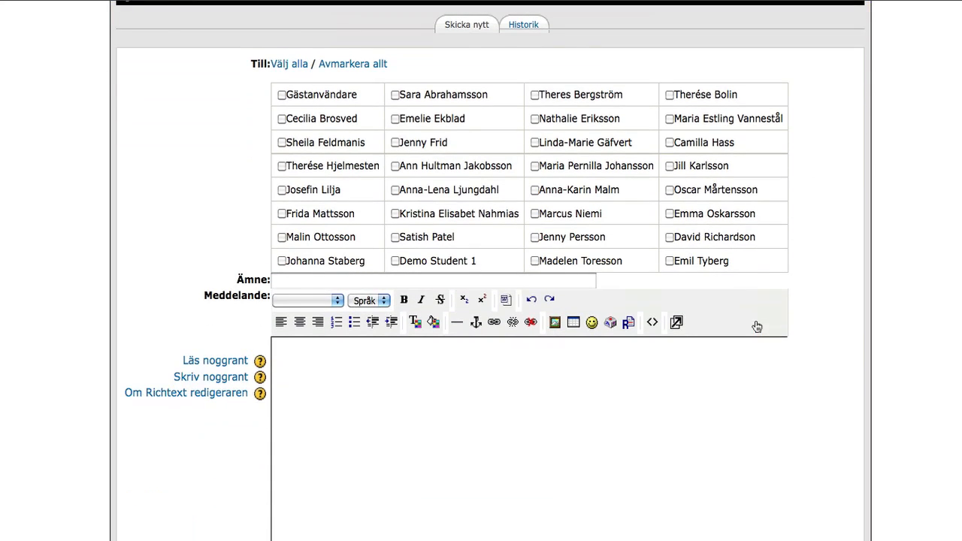
pyautogui.click(395, 260)
pyautogui.scroll(-4, 384, 361)
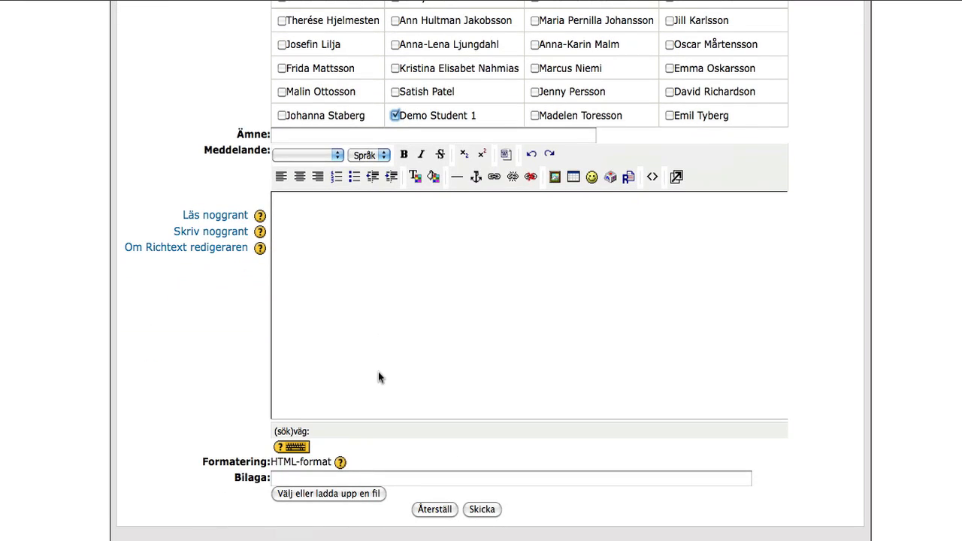
# - View the course's file folders as possible attachments for the message, and return to the course page without sending it
pyautogui.click(378, 308)
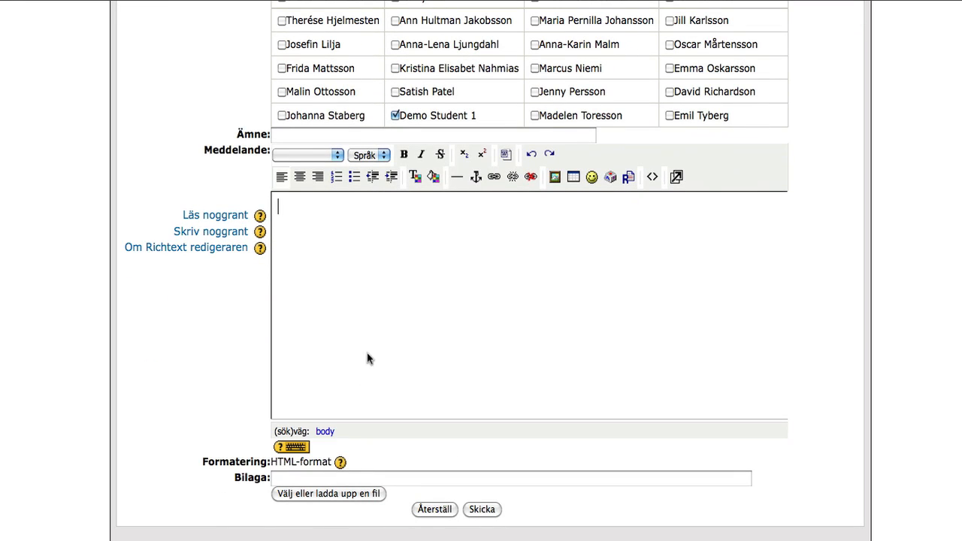
pyautogui.click(325, 494)
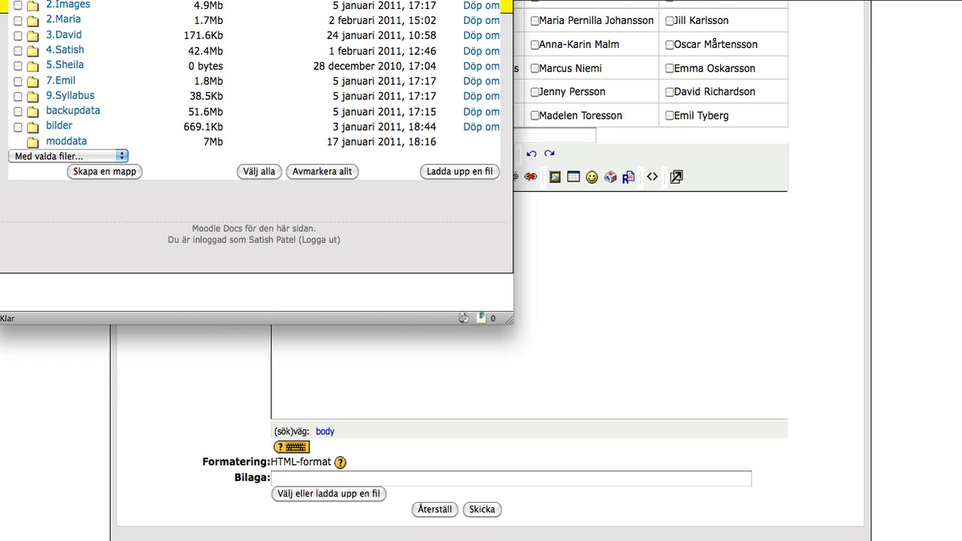
pyautogui.press('super+w')
pyautogui.scroll(5, 139, 142)
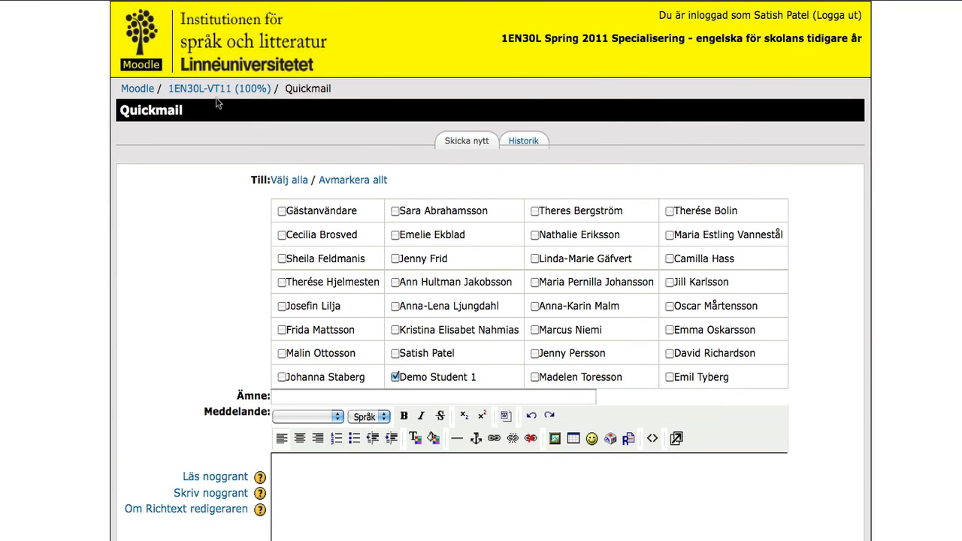
pyautogui.click(225, 91)
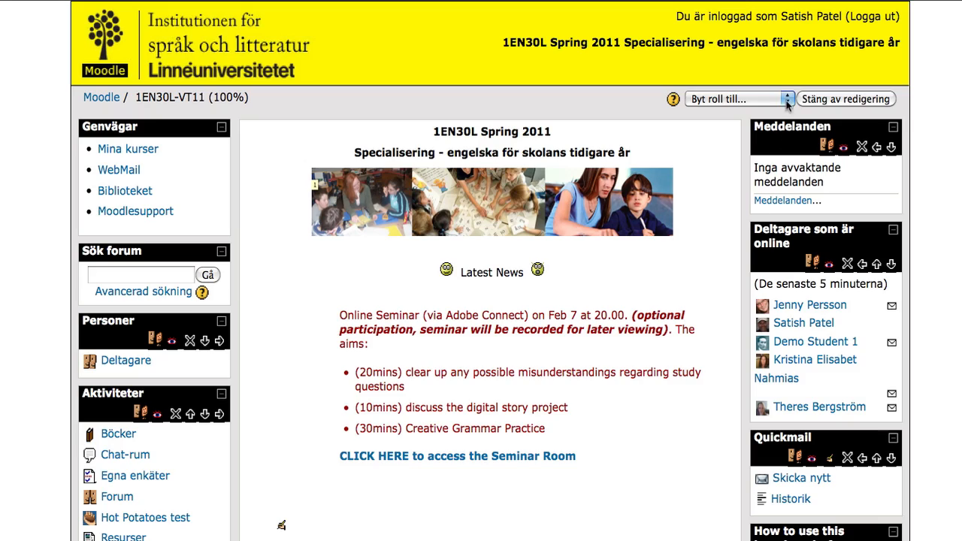
# - Add an assignment of the type "Avancerad uppladdning av filer" to the course section above section 1
pyautogui.scroll(-10, 729, 166)
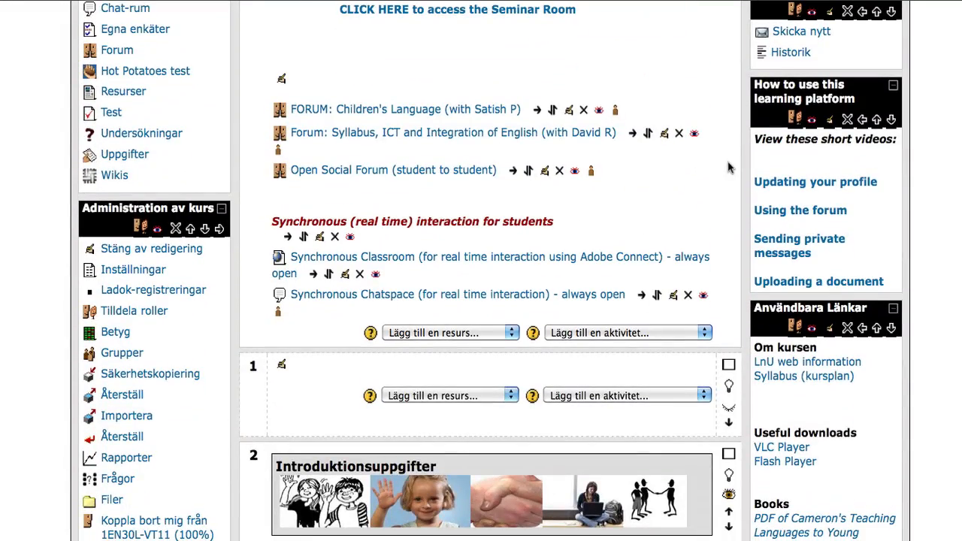
pyautogui.scroll(-3, 727, 167)
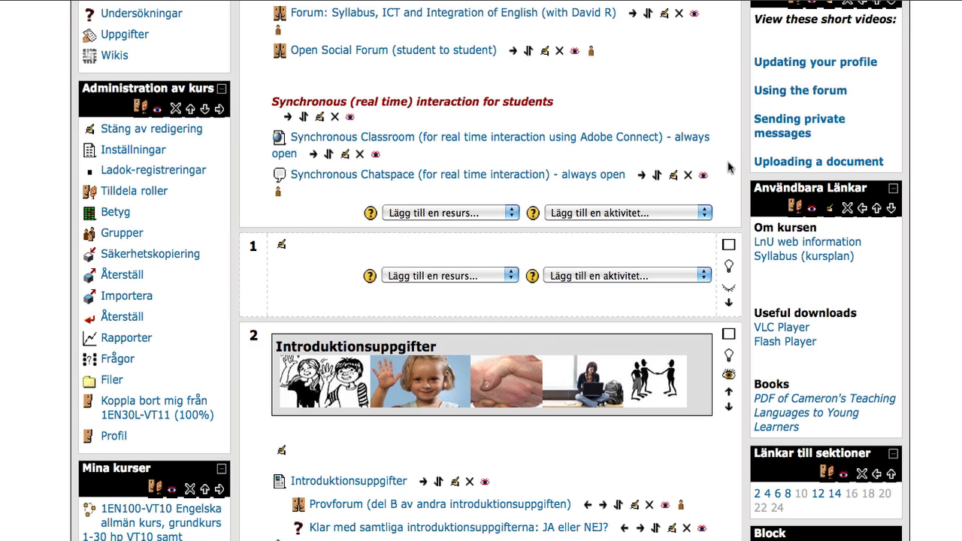
pyautogui.scroll(-4, 706, 199)
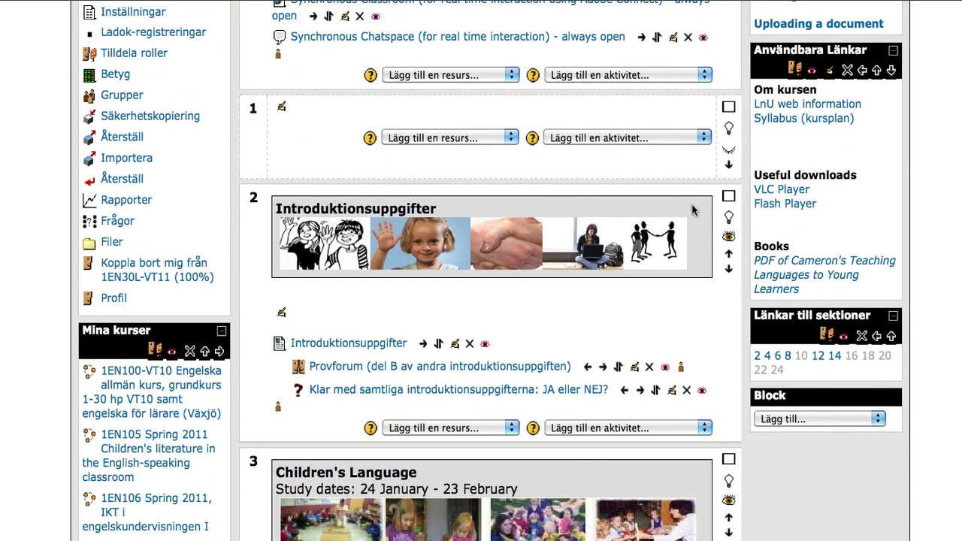
pyautogui.scroll(3, 692, 210)
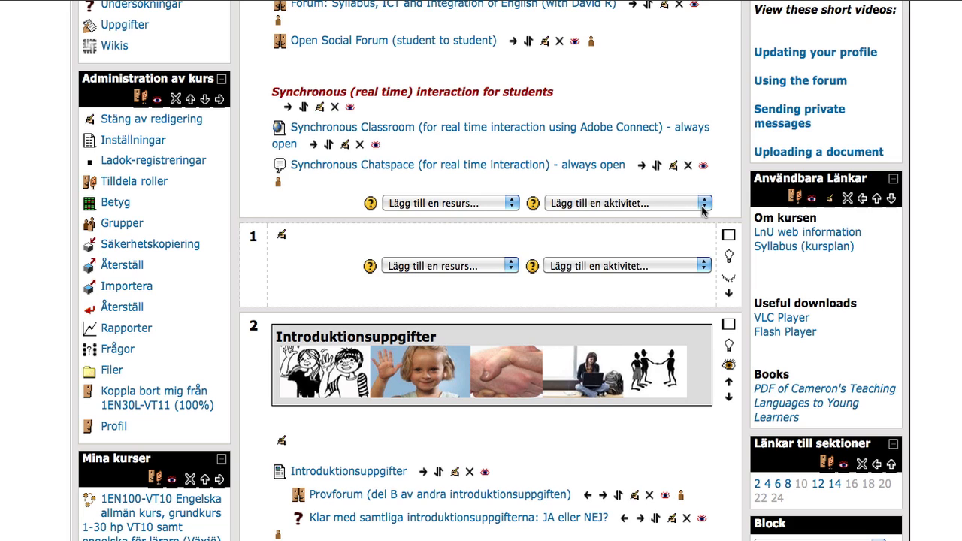
pyautogui.click(703, 207)
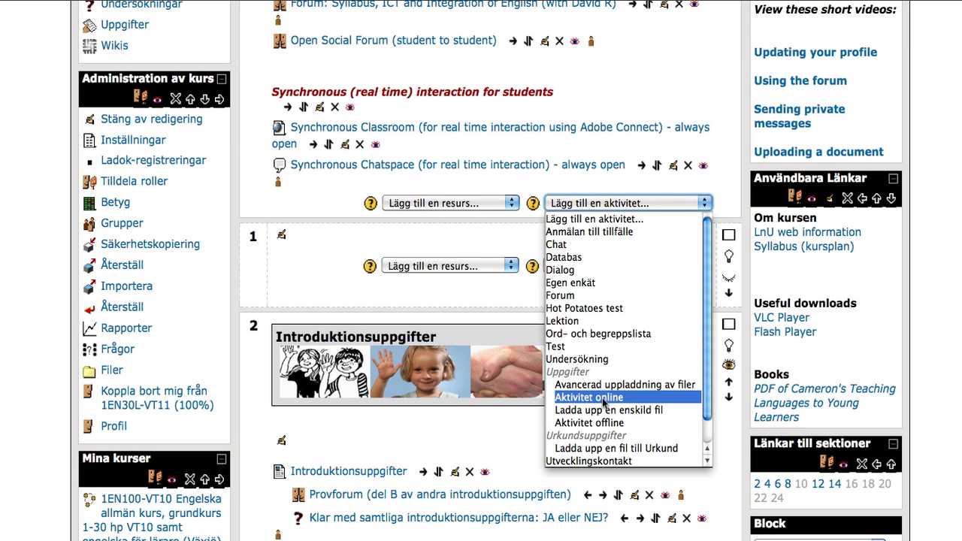
pyautogui.click(664, 385)
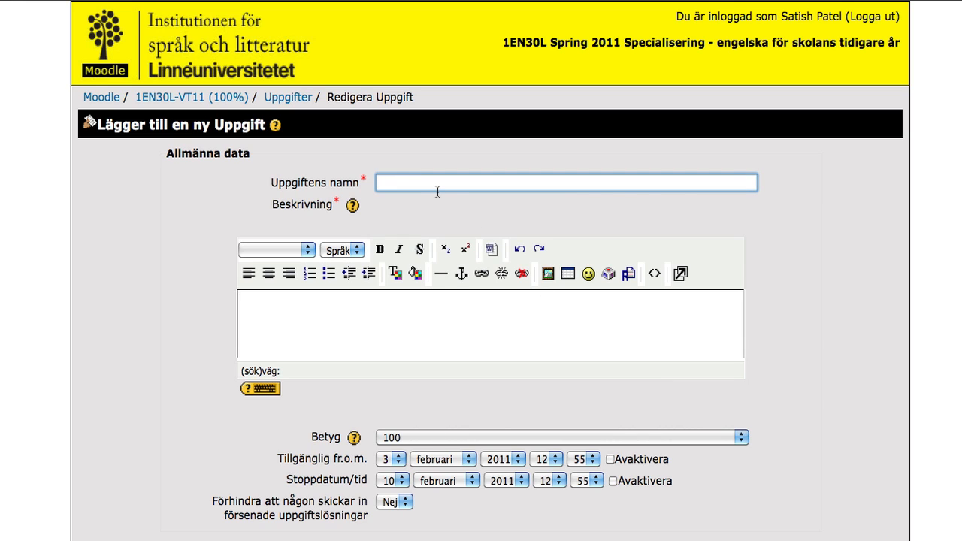
# - Name the assignment "demo assignment" and copy the same text into its description
pyautogui.write('demo ')
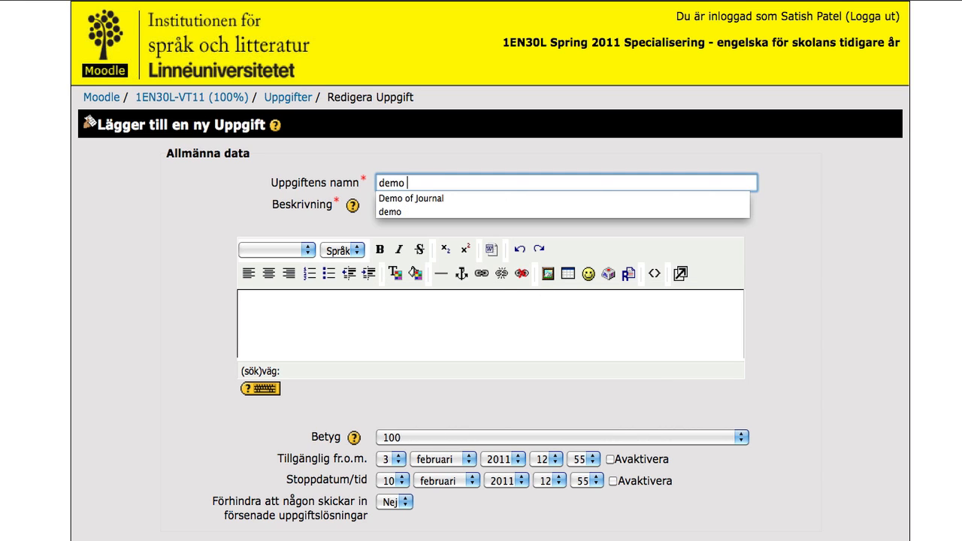
pyautogui.write('assigm')
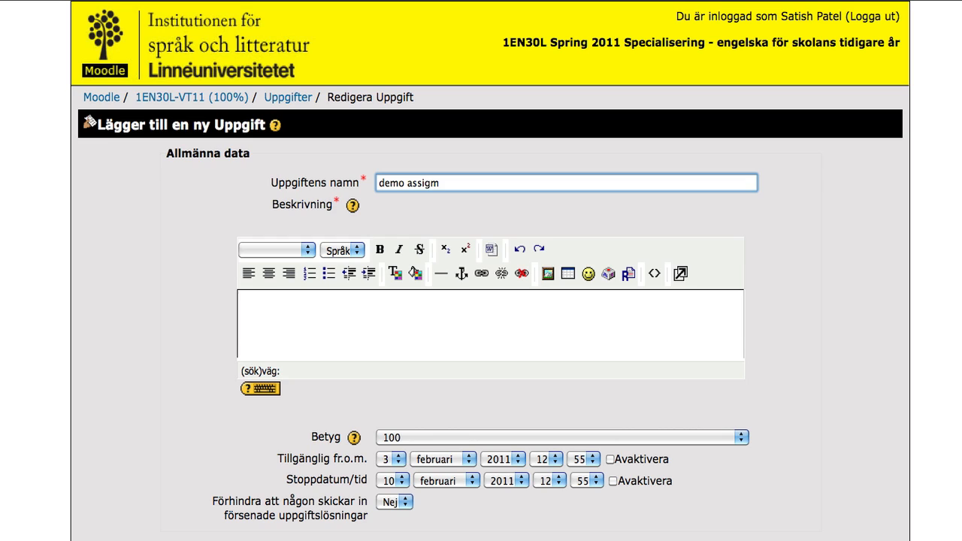
pyautogui.press('BackSpace')
pyautogui.write('nment')
pyautogui.moveTo(471, 184); pyautogui.dragTo(359, 185)
pyautogui.press('super+c')
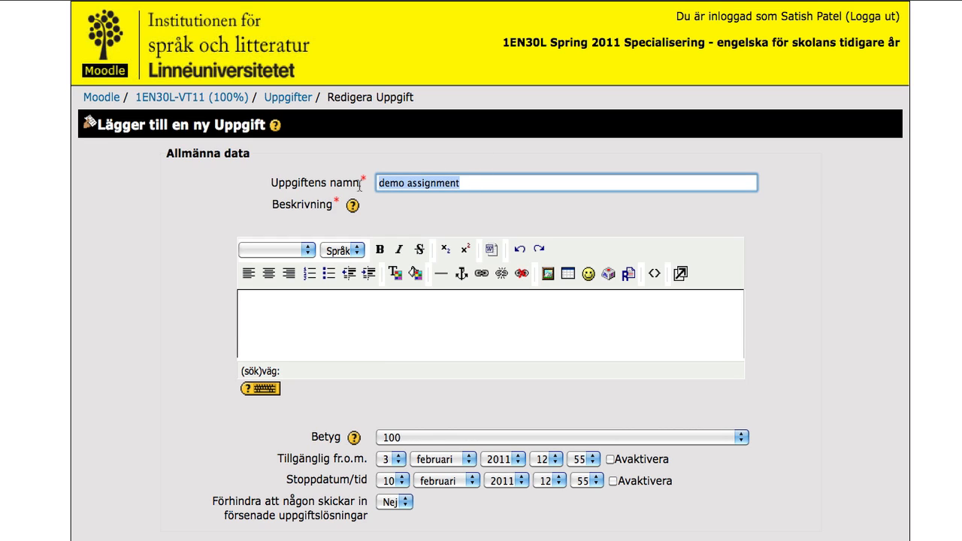
pyautogui.click(288, 305)
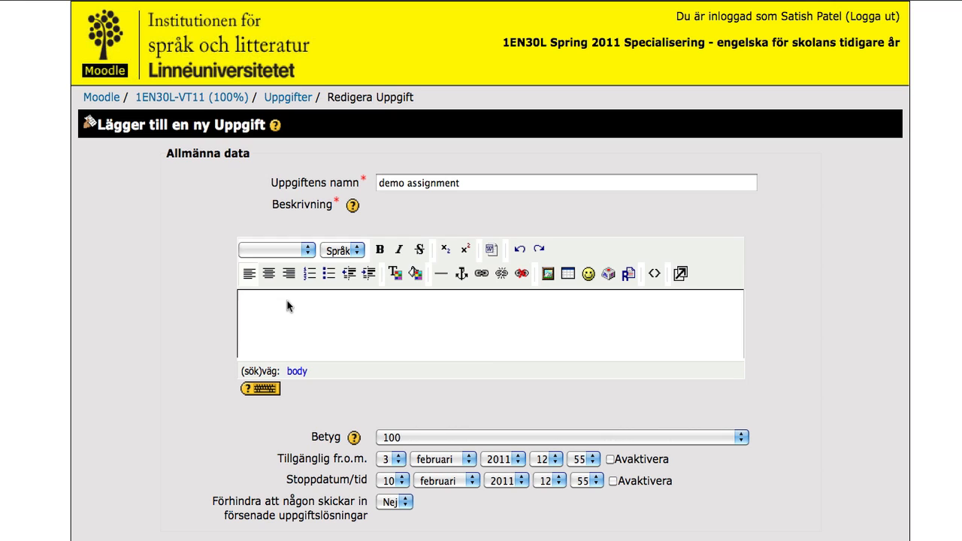
pyautogui.press('super+v')
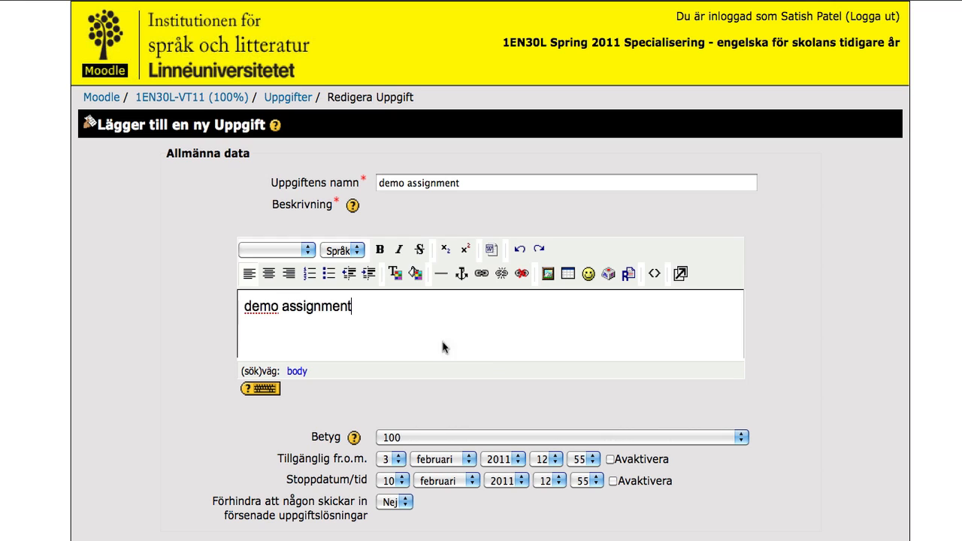
# - Set the assignment's grade to "Skala: ADEQUATE" and deactivate both its available-from date and its due date
pyautogui.click(741, 438)
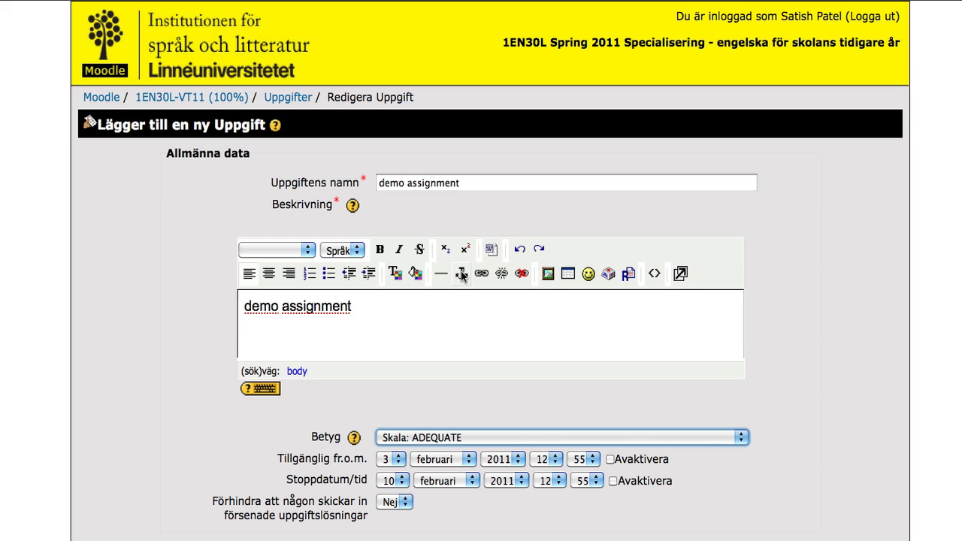
pyautogui.scroll(-5, 749, 263)
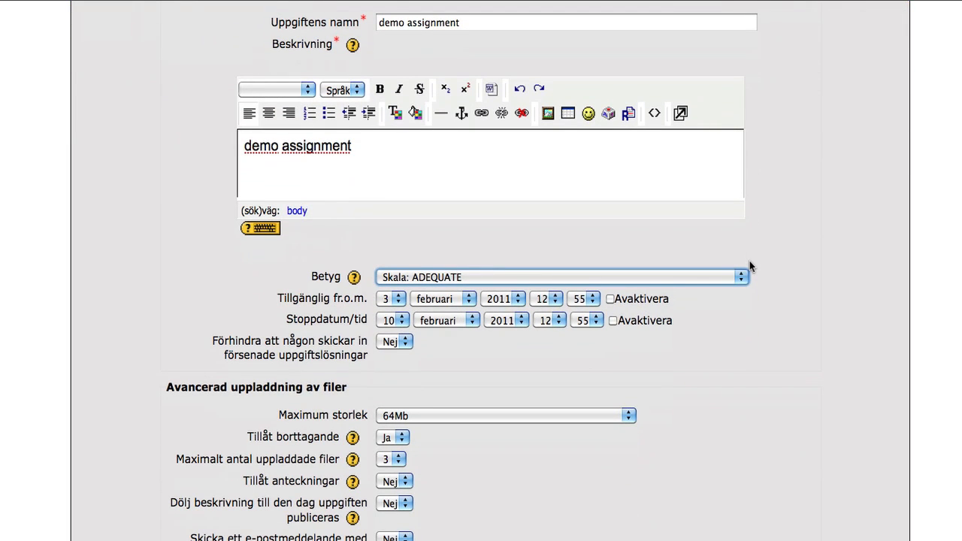
pyautogui.click(611, 299)
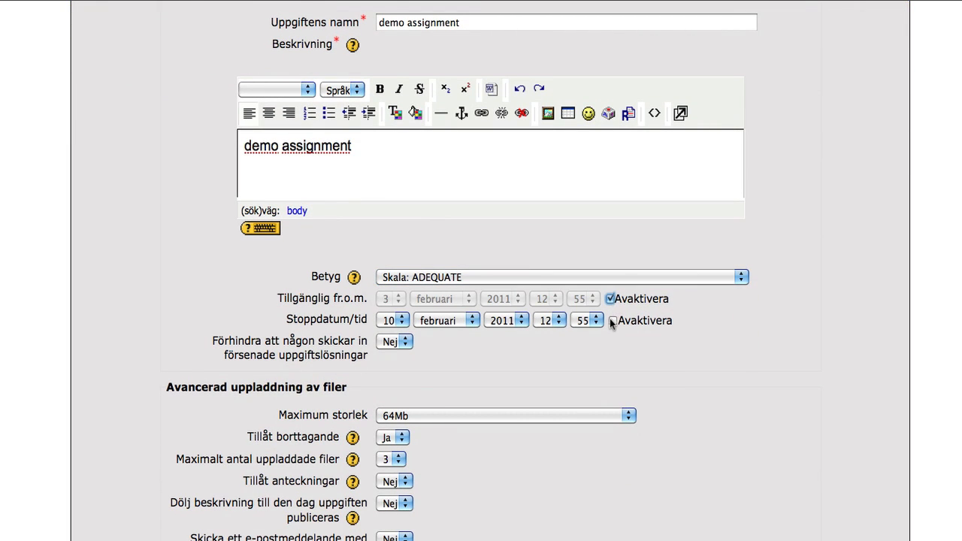
pyautogui.click(611, 321)
pyautogui.scroll(-4, 741, 254)
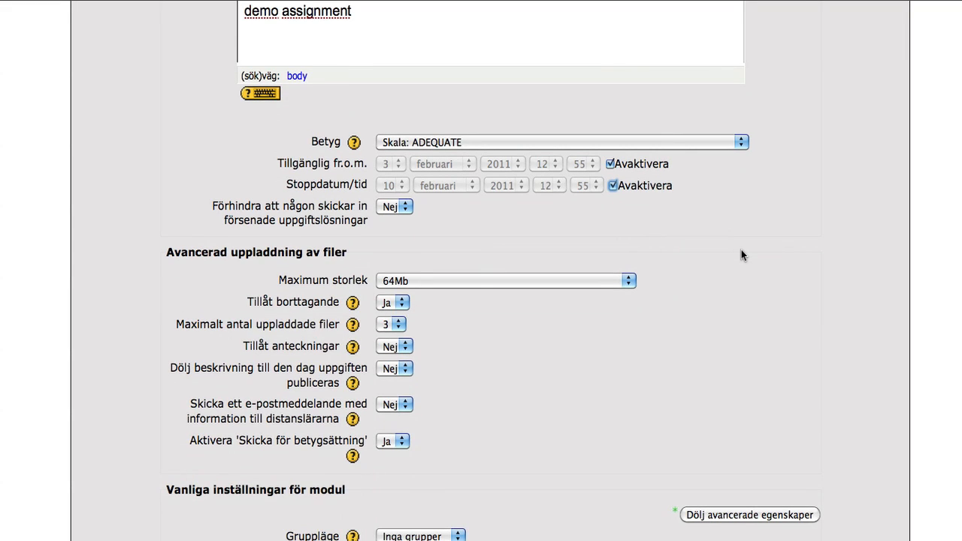
pyautogui.scroll(8, 741, 254)
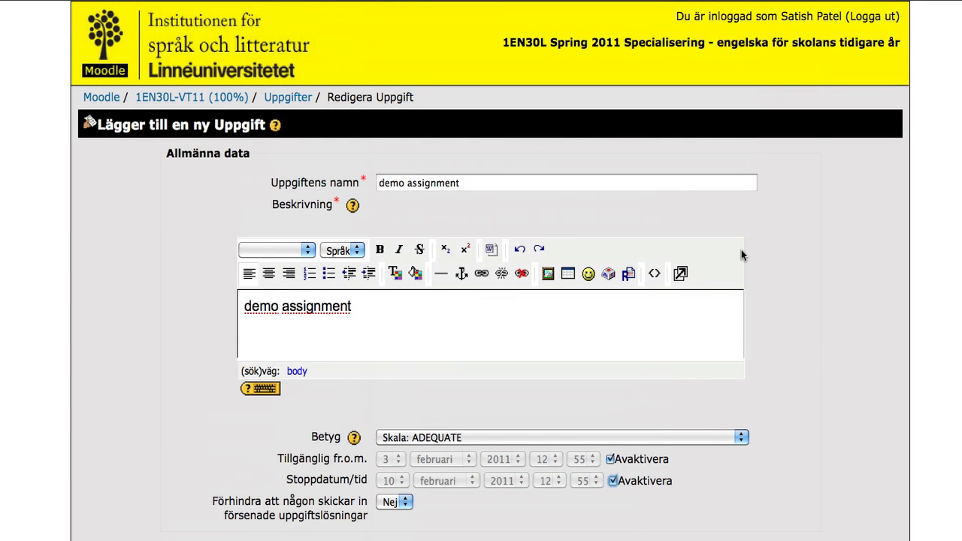
pyautogui.scroll(-17, 741, 254)
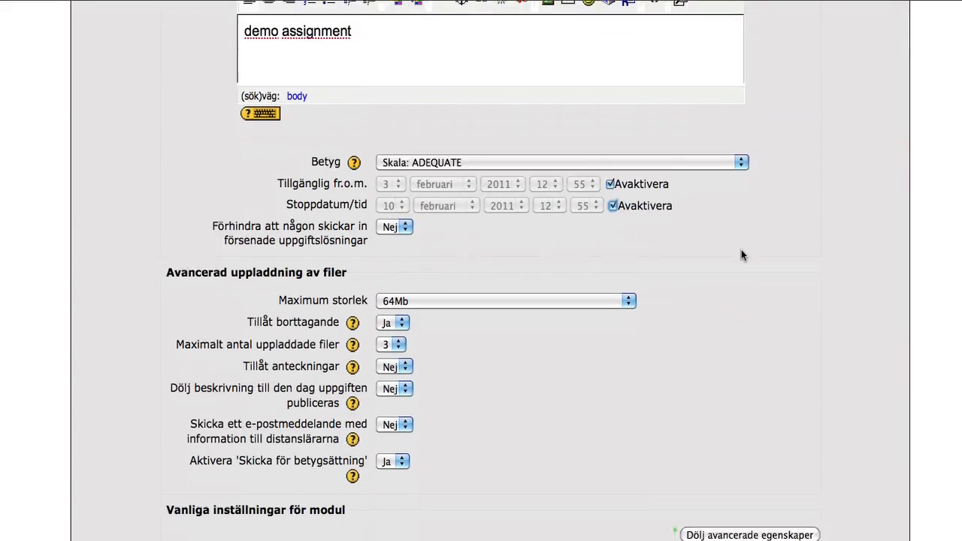
# - Check the assignment's maximum file size and deletion options, and set the maximum number of uploaded files to 4
pyautogui.scroll(15, 741, 254)
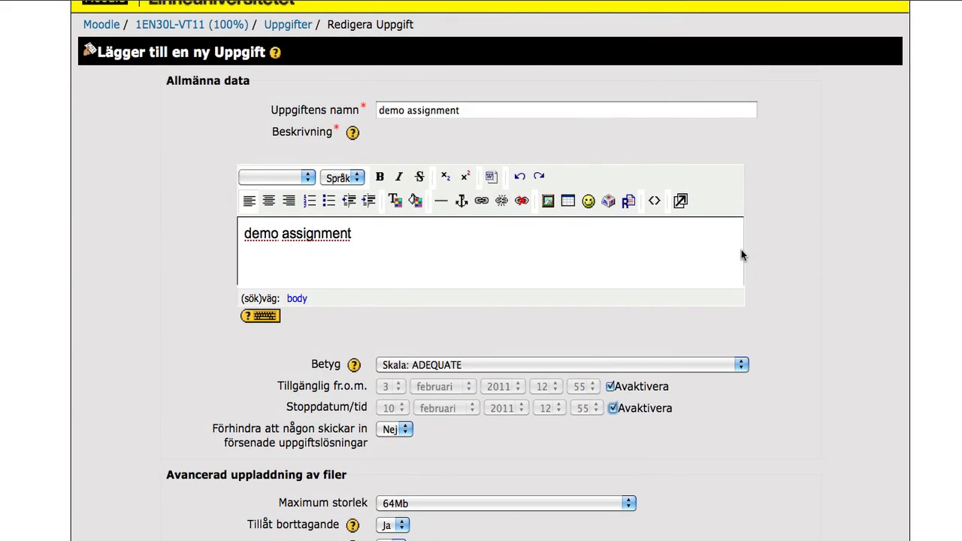
pyautogui.scroll(-7, 741, 254)
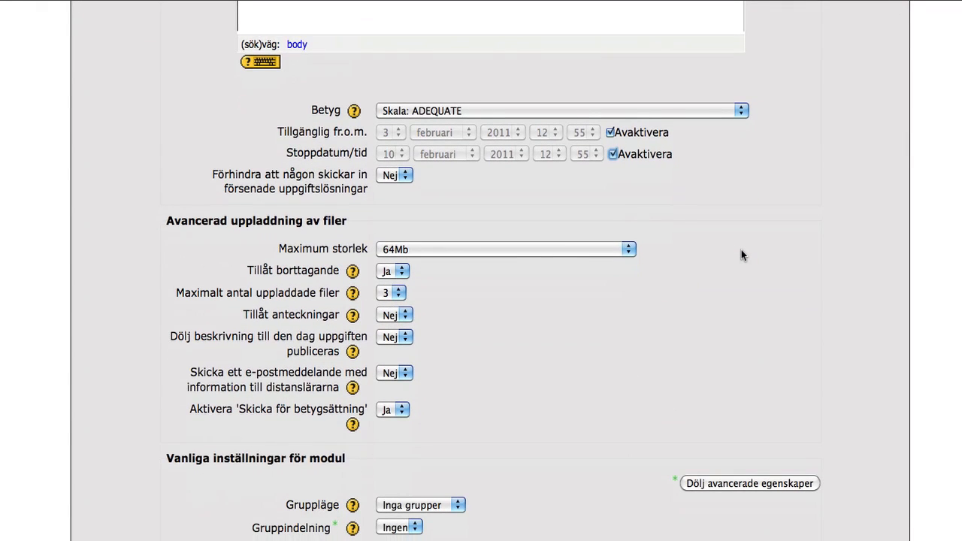
pyautogui.click(626, 252)
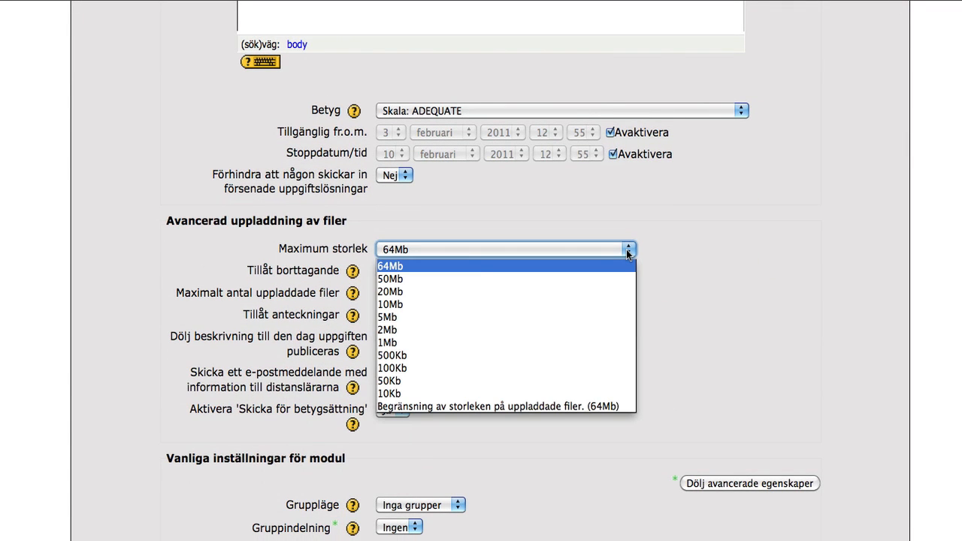
pyautogui.click(714, 246)
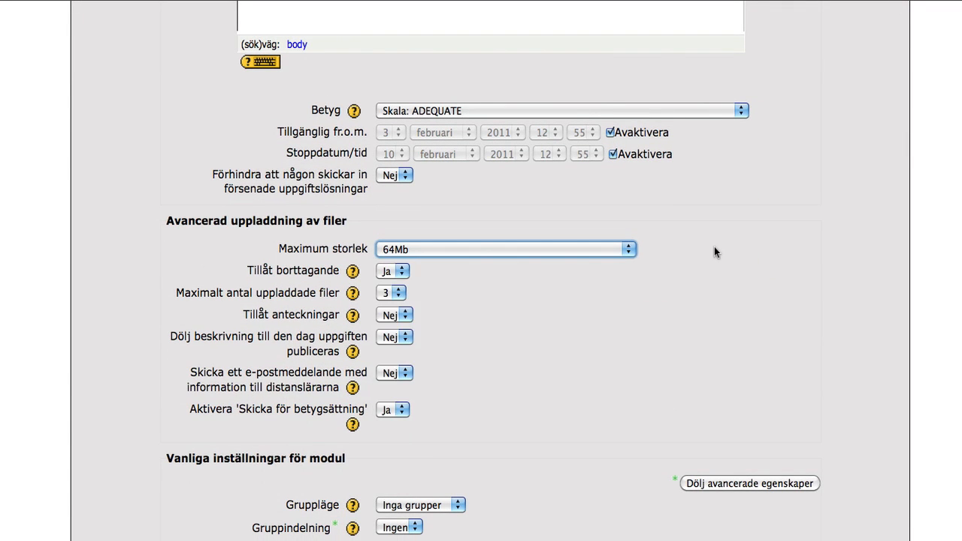
pyautogui.click(402, 271)
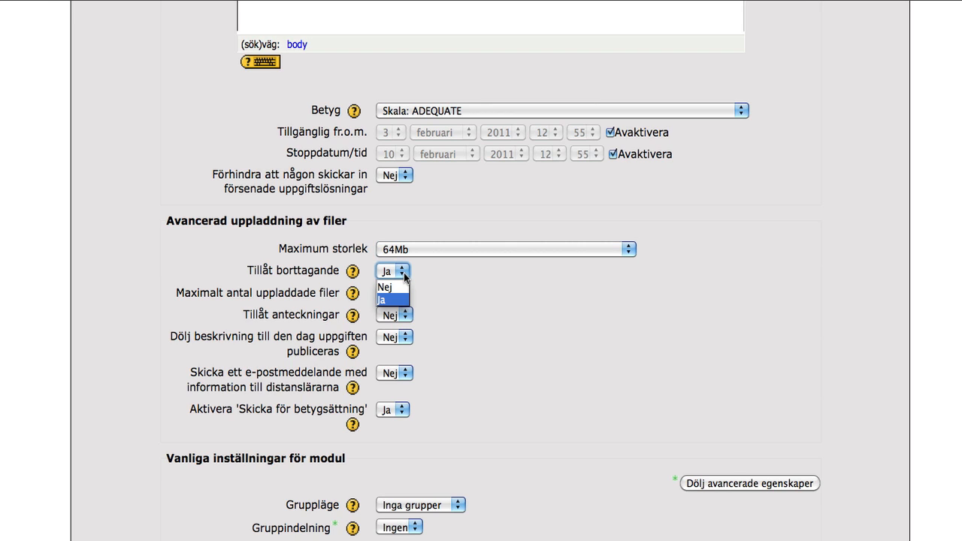
pyautogui.click(457, 281)
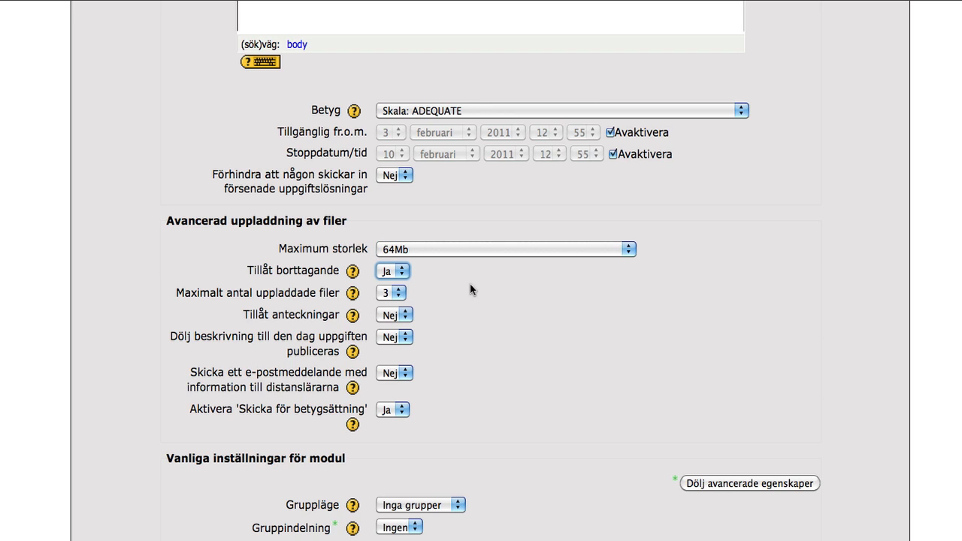
pyautogui.click(402, 297)
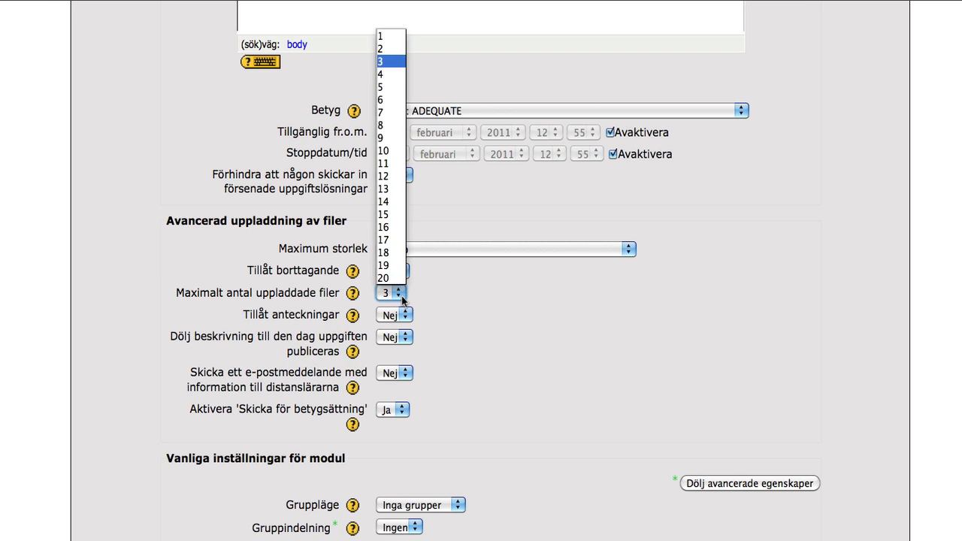
pyautogui.click(384, 75)
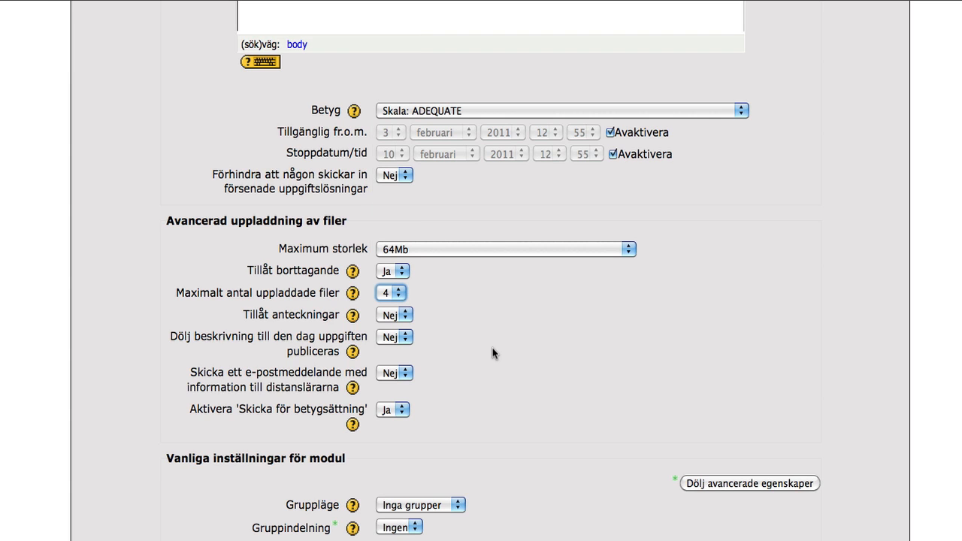
# - Read the help text for the "Tillåt anteckningar" setting and close it
pyautogui.click(353, 315)
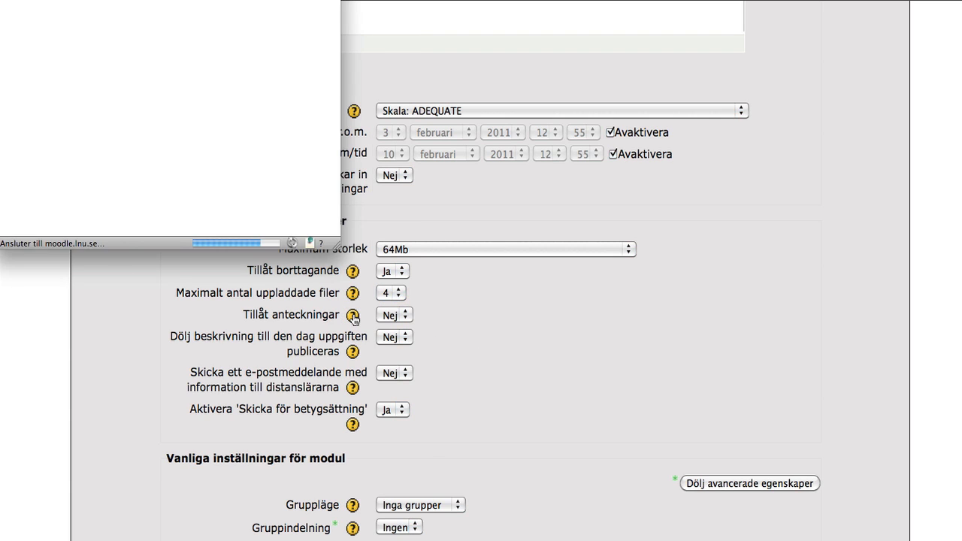
pyautogui.moveTo(335, 0); pyautogui.dragTo(410, 87)
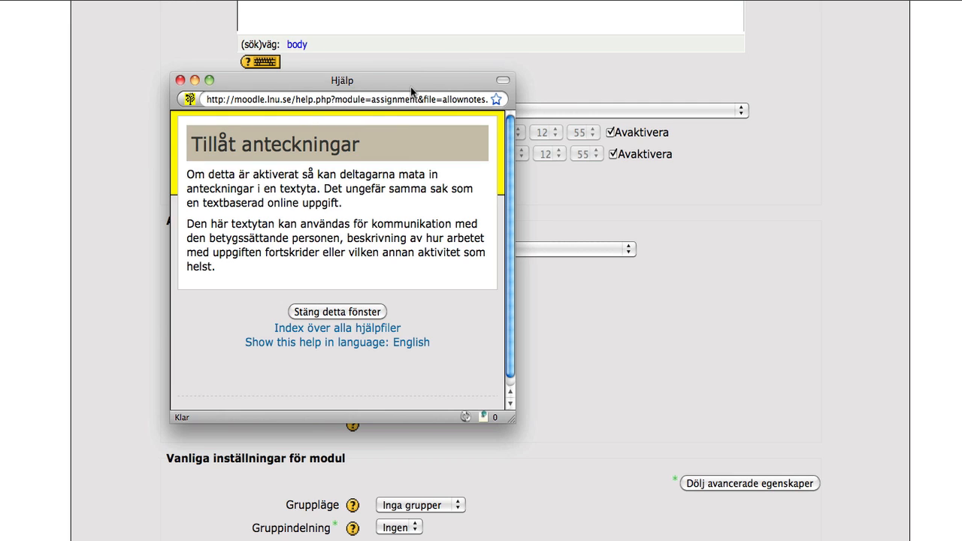
pyautogui.click(180, 81)
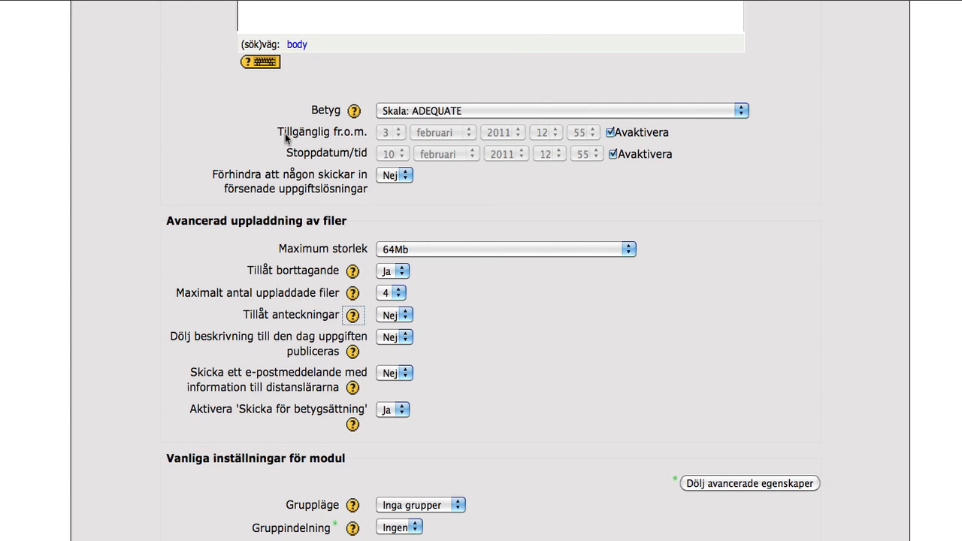
# - Set the maximum upload size to 10Mb, and save and display the assignment
pyautogui.click(476, 252)
pyautogui.click(492, 302)
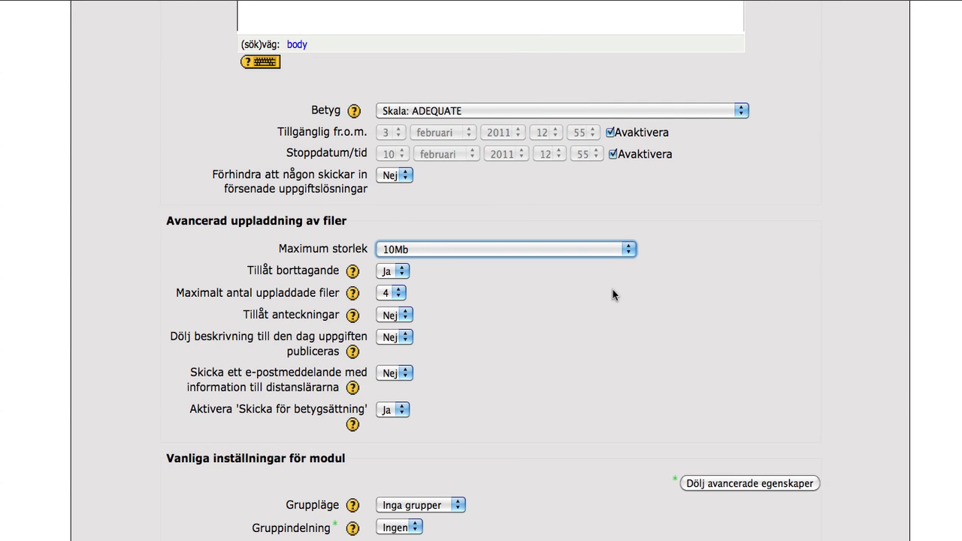
pyautogui.scroll(-3, 561, 344)
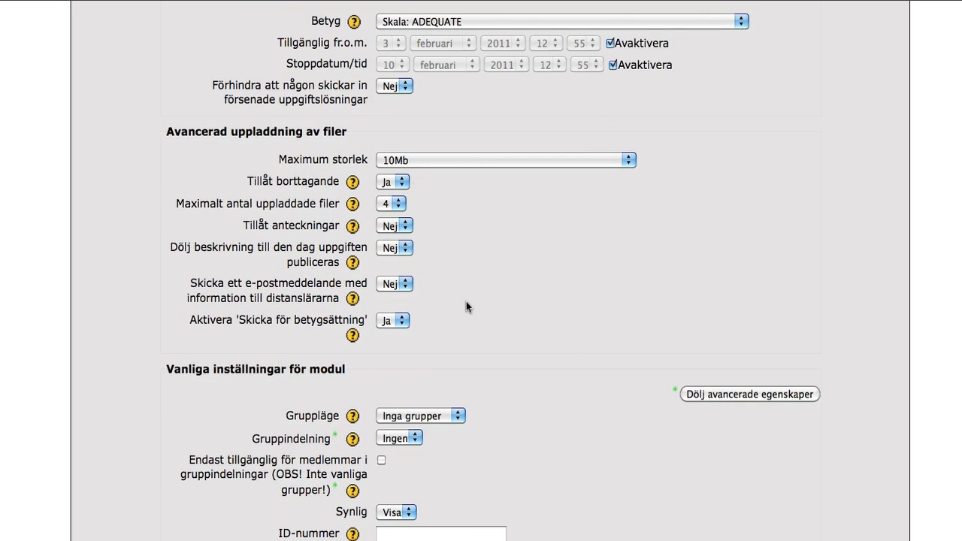
pyautogui.scroll(-4, 466, 305)
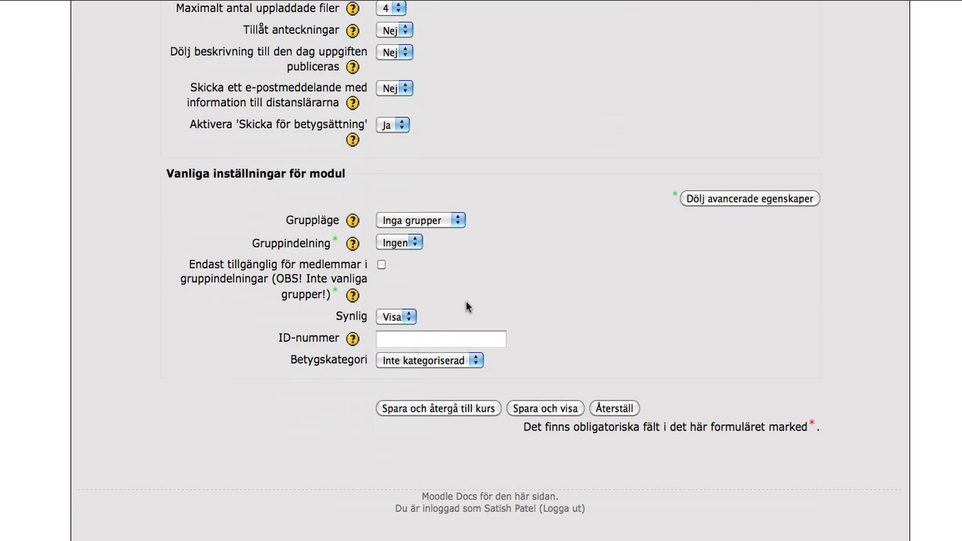
pyautogui.scroll(15, 465, 307)
pyautogui.scroll(-15, 466, 305)
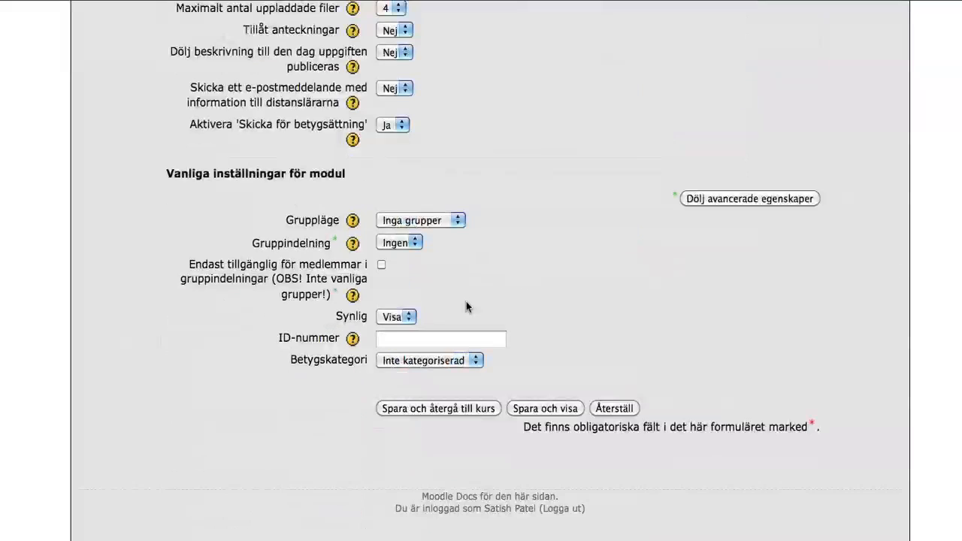
pyautogui.click(534, 408)
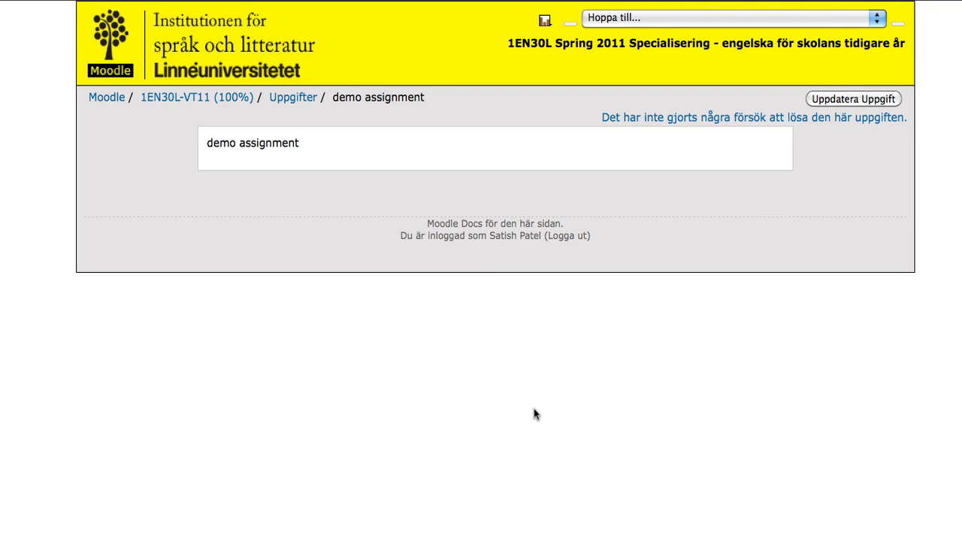
# - Return to the course page and view the new demo assignment in the section above section 1
pyautogui.click(221, 104)
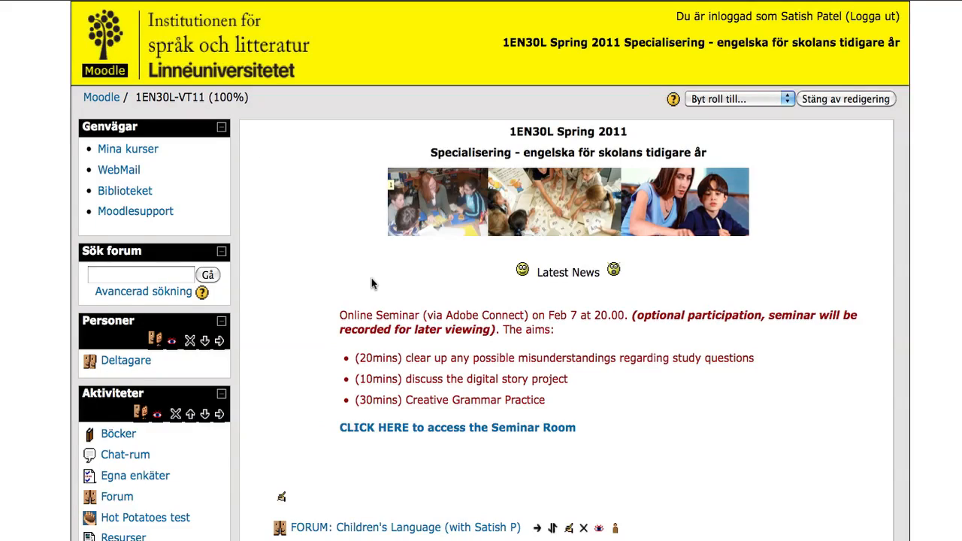
pyautogui.scroll(-4, 371, 281)
pyautogui.scroll(-1, 371, 279)
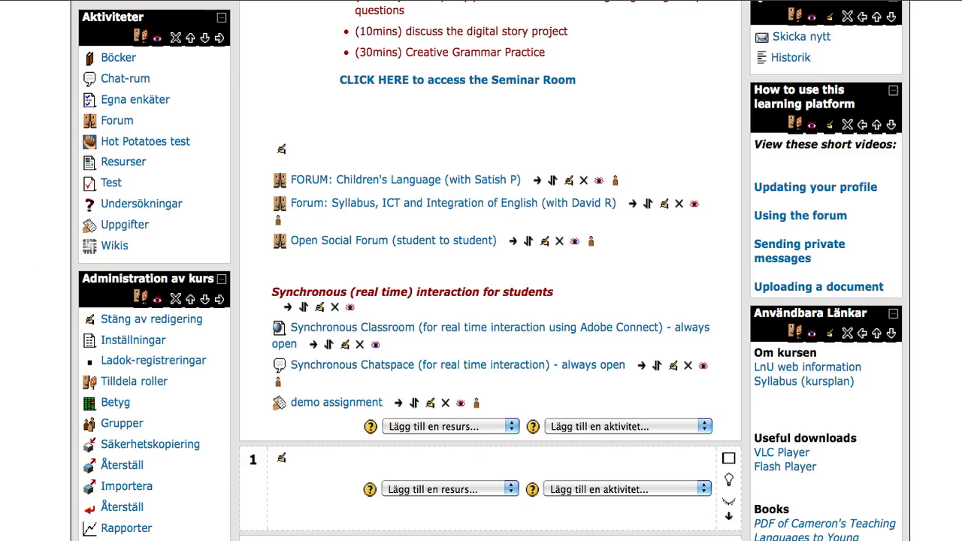
# - Switch to the browser logged in as the demo student and open "demo assignment" from the course page
pyautogui.moveTo(6, 138)
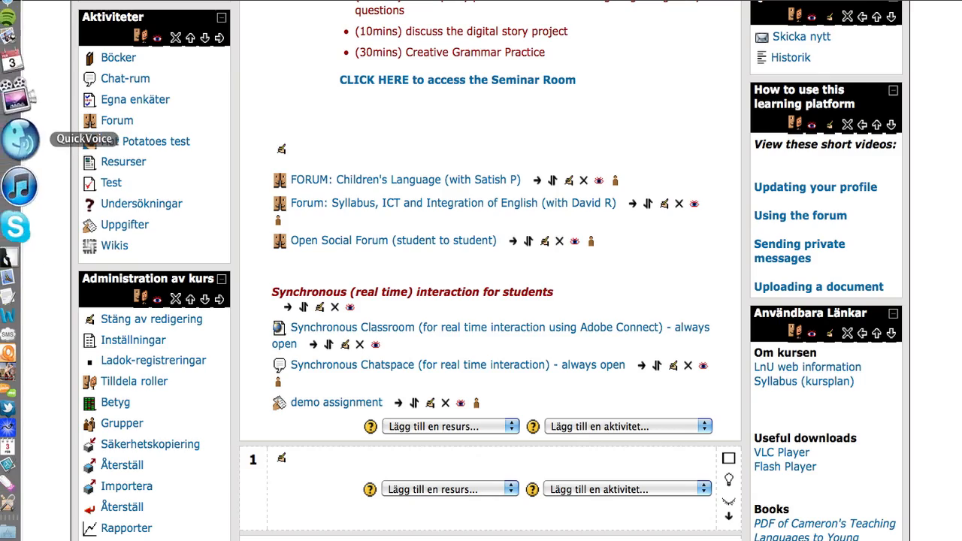
pyautogui.click(15, 2)
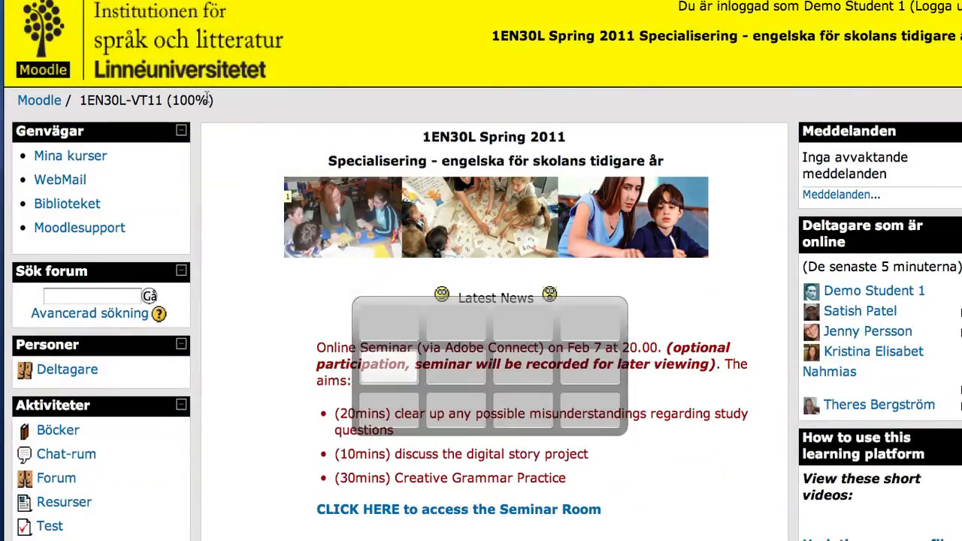
pyautogui.scroll(-5, 322, 198)
pyautogui.scroll(5, 323, 197)
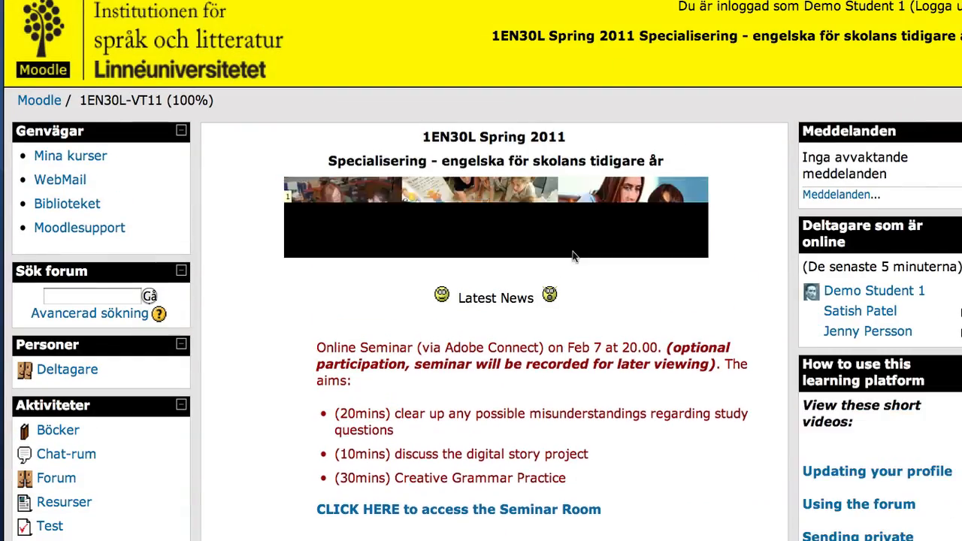
pyautogui.scroll(-10, 573, 257)
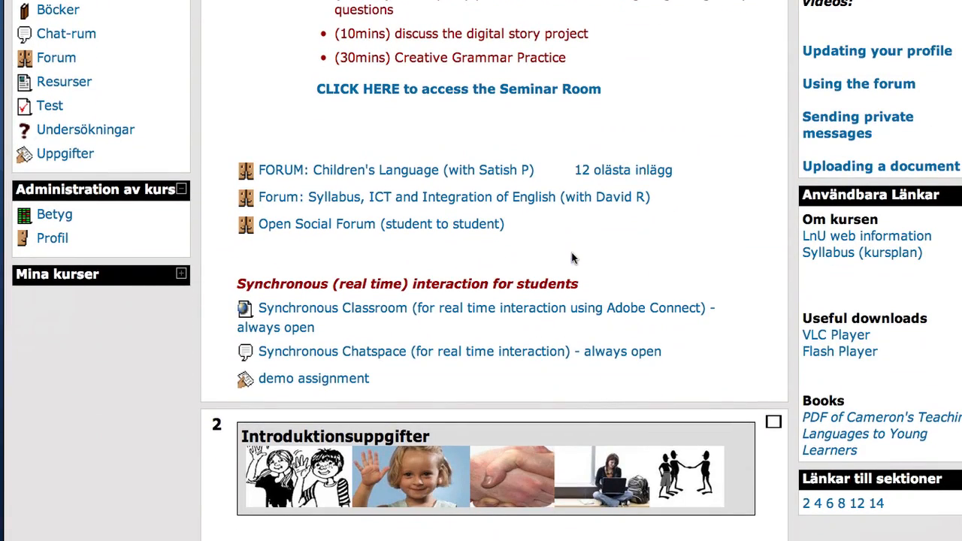
pyautogui.click(337, 381)
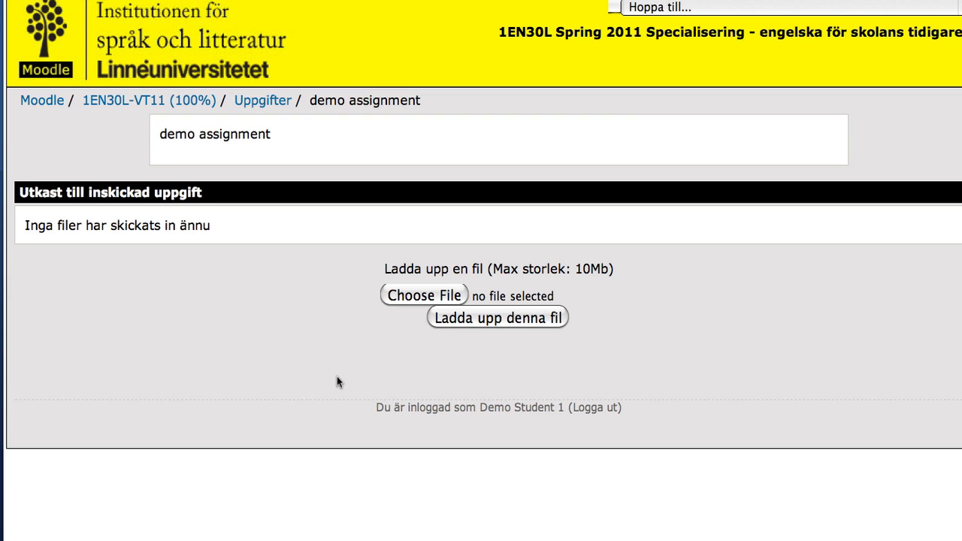
# - Upload "Questionnaire Yule.doc" from the Desktop as the student's draft, and submit the assignment for grading
pyautogui.click(421, 298)
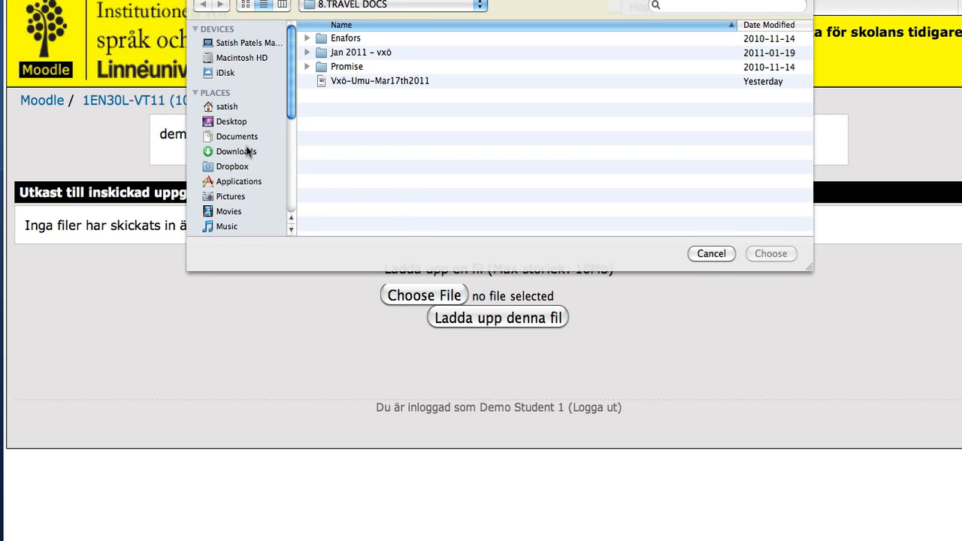
pyautogui.click(240, 121)
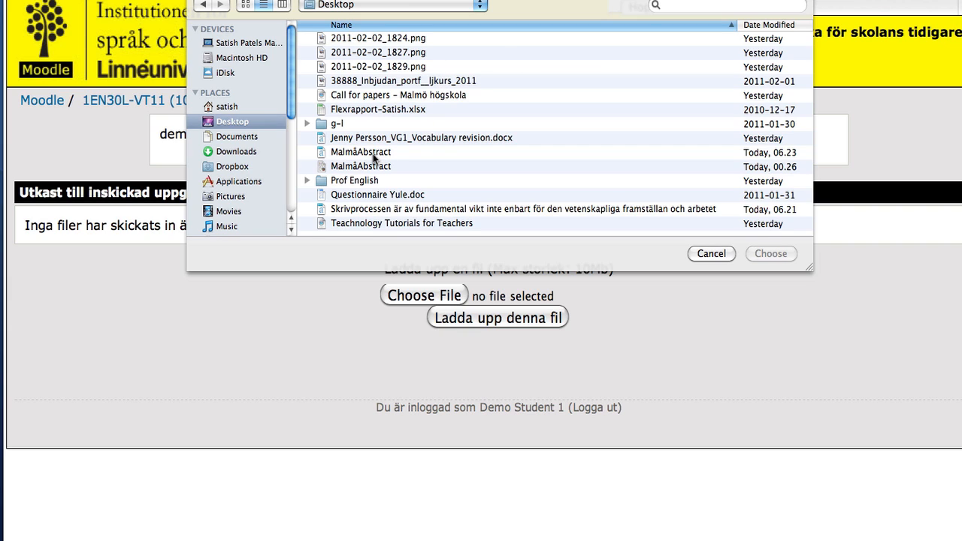
pyautogui.click(361, 194)
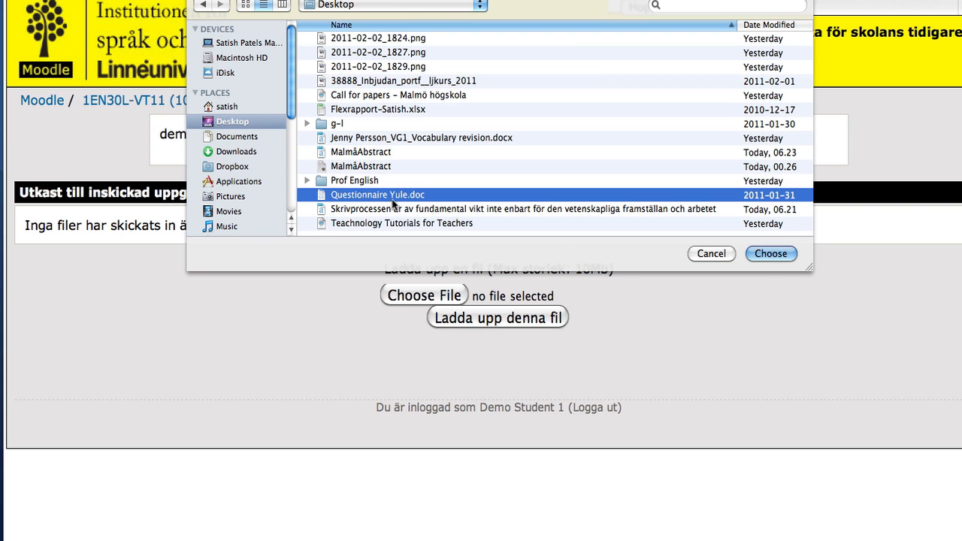
pyautogui.click(771, 254)
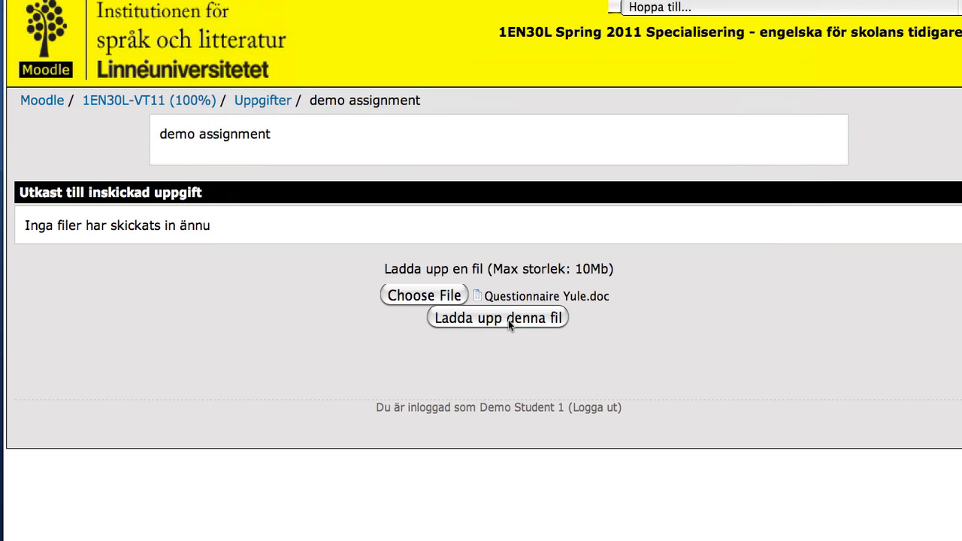
pyautogui.click(508, 320)
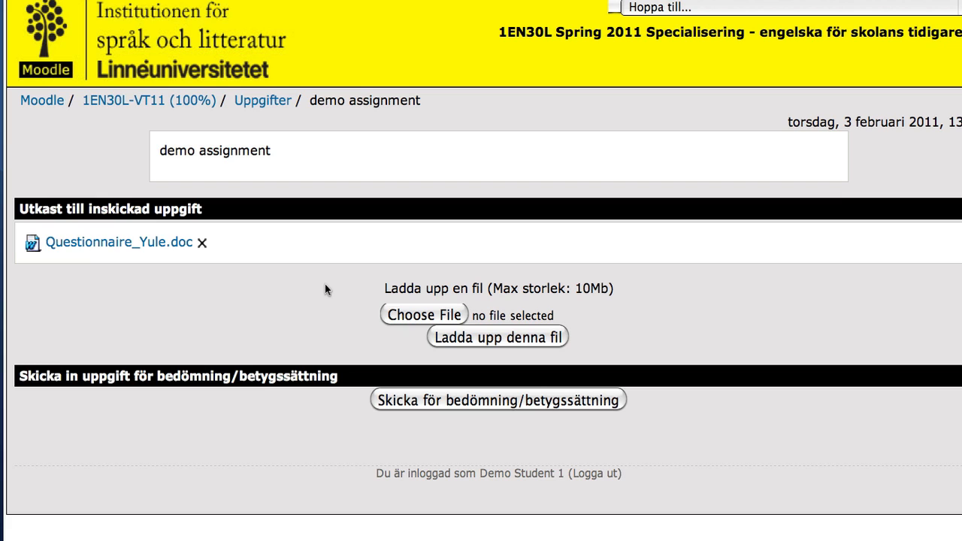
pyautogui.click(459, 401)
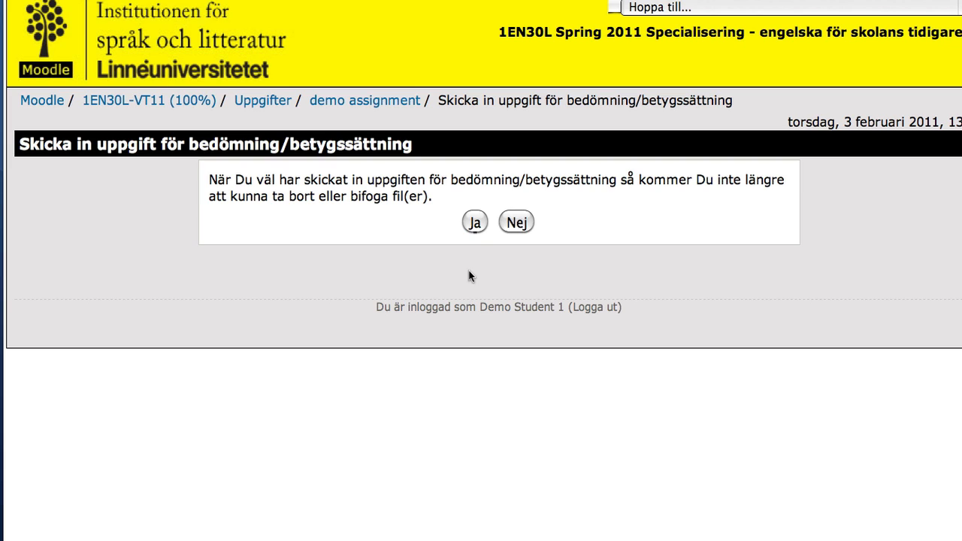
pyautogui.click(474, 223)
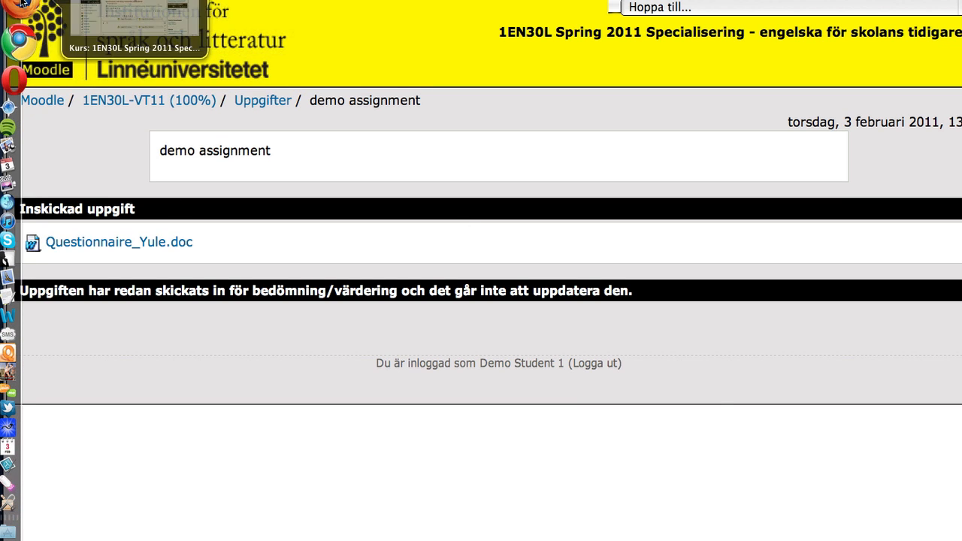
# - Switch back to the teacher's browser and open the demo student's submission to "demo assignment" for grading
pyautogui.click(23, 3)
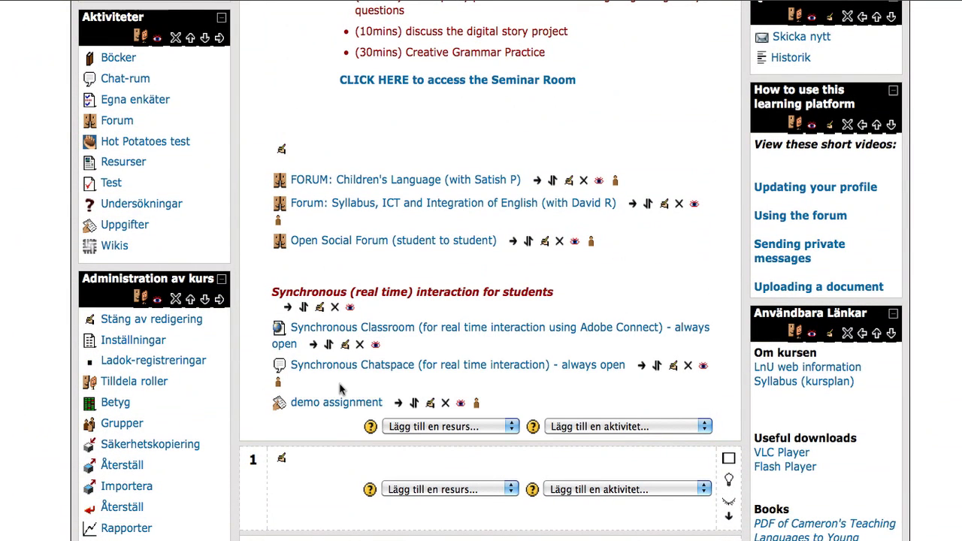
pyautogui.click(331, 404)
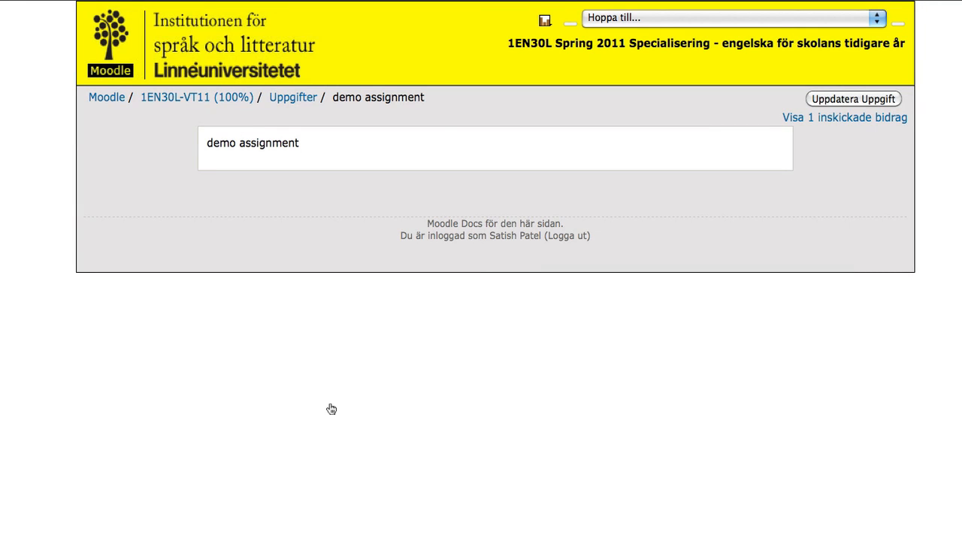
pyautogui.click(836, 118)
pyautogui.scroll(-10, 631, 283)
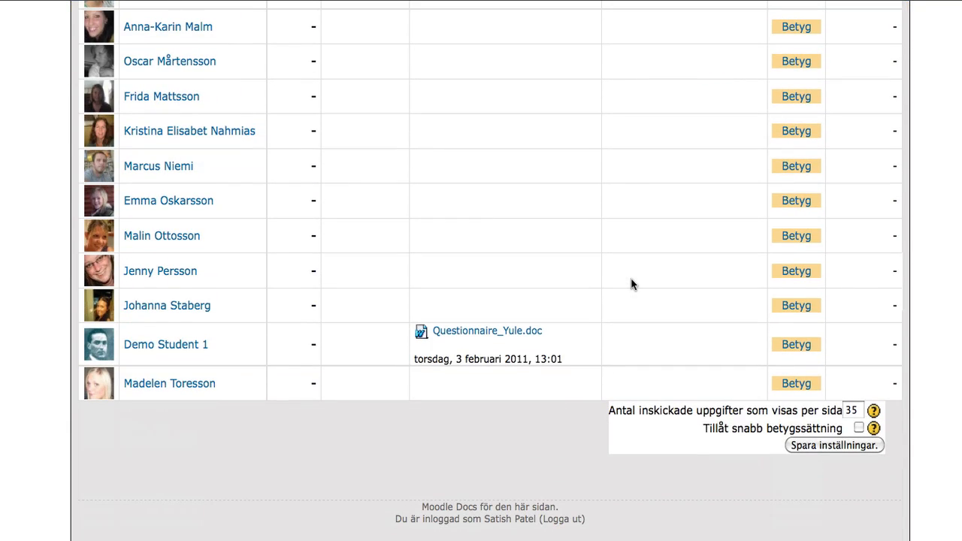
pyautogui.click(794, 347)
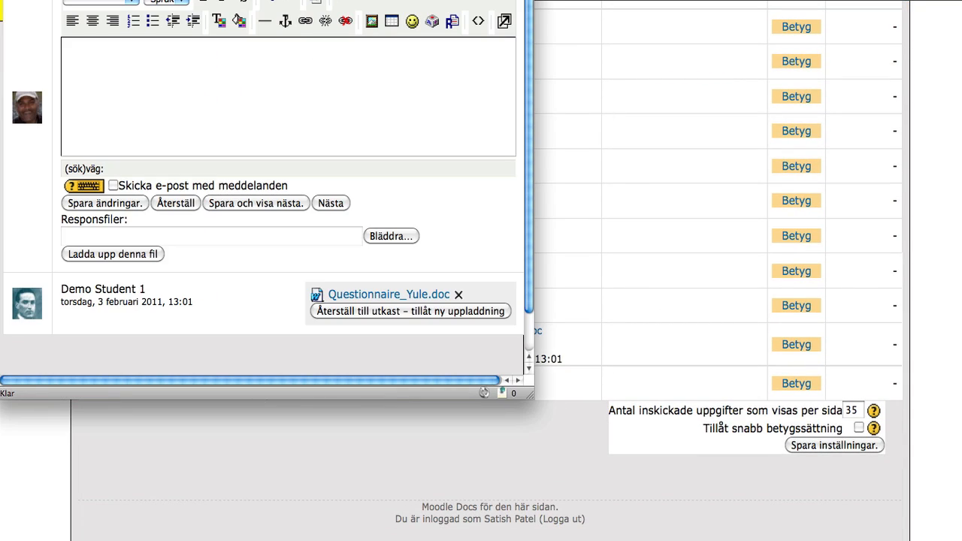
pyautogui.moveTo(300, 0); pyautogui.dragTo(409, 57)
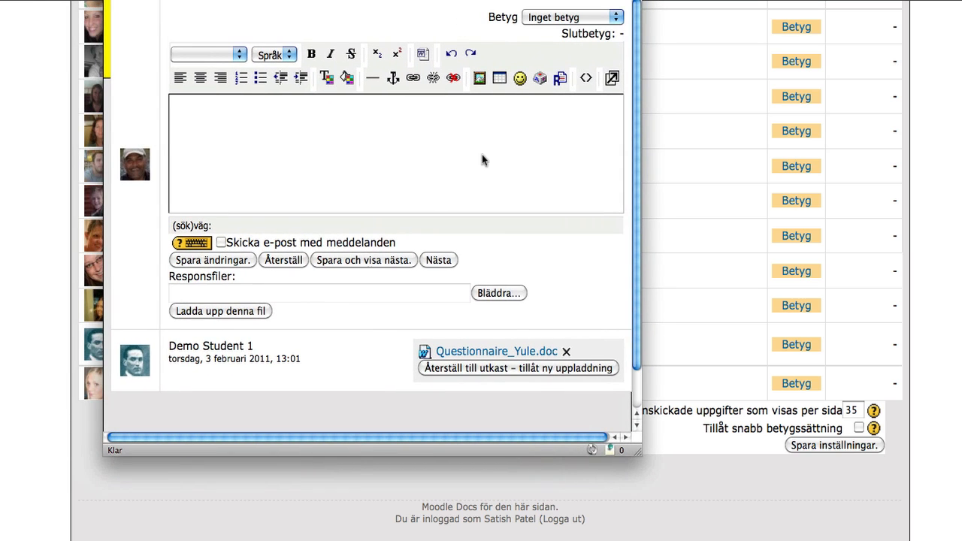
# - Enlarge the grading window and enter "h rher" as the feedback comment on the demo student's submission
pyautogui.moveTo(633, 449); pyautogui.dragTo(756, 495)
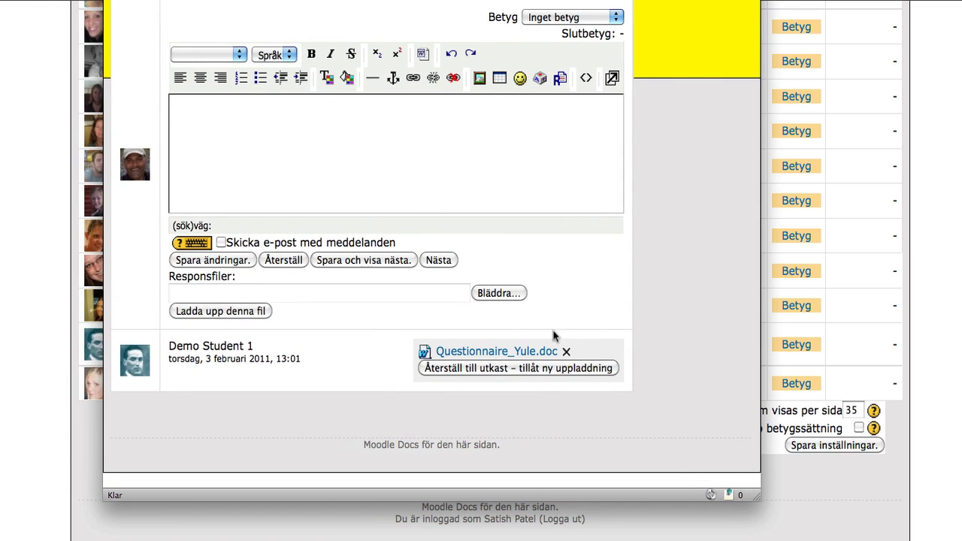
pyautogui.click(308, 127)
pyautogui.write('h rher')
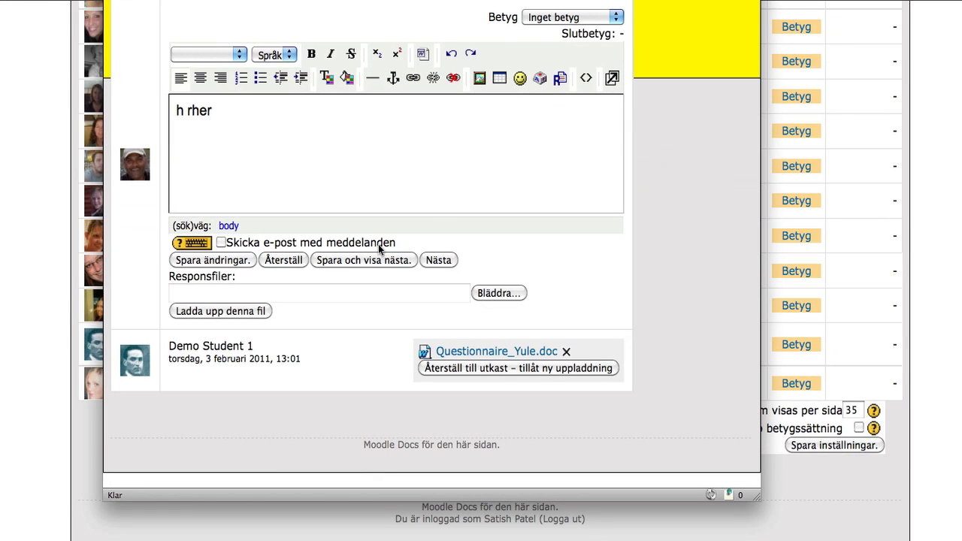
# - Open the file chooser for a response file to the student's submission, and cancel it without choosing a file
pyautogui.click(239, 298)
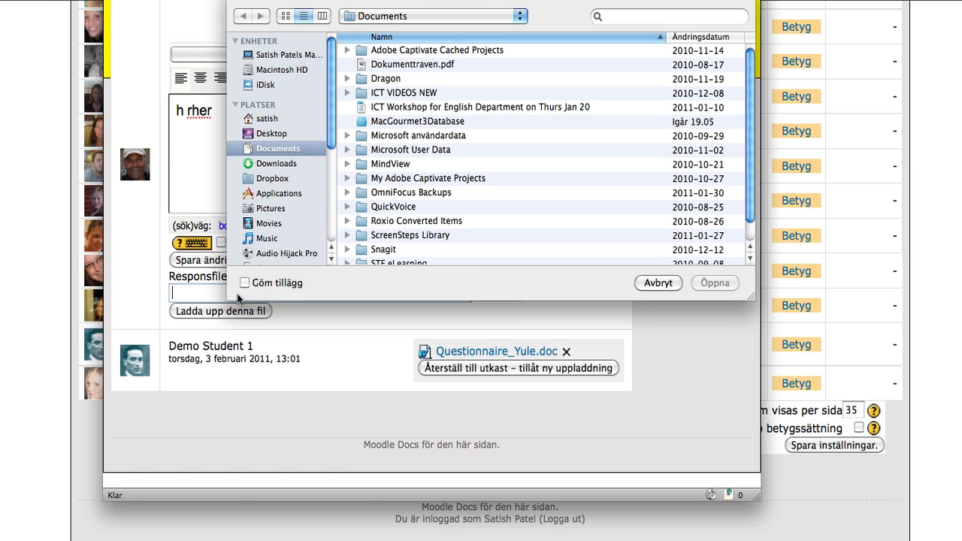
pyautogui.click(646, 285)
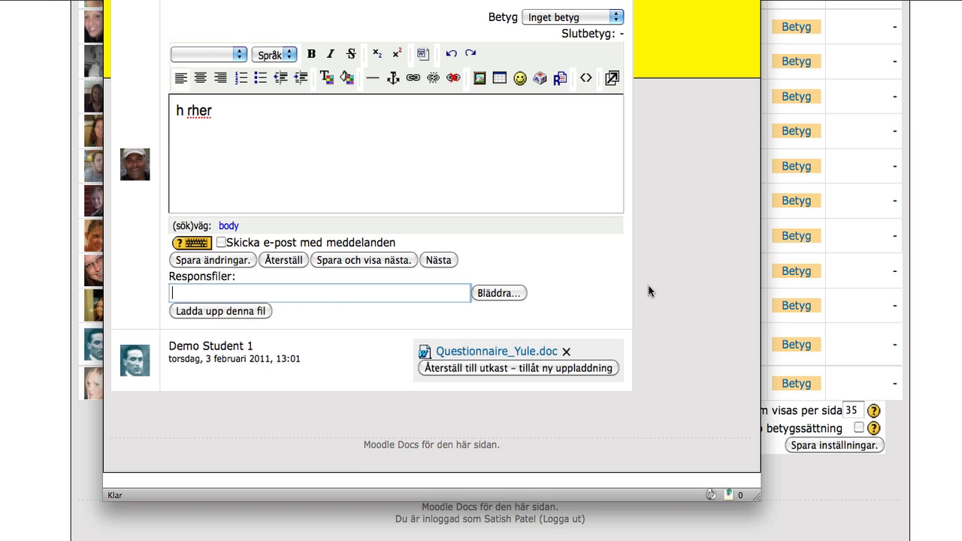
pyautogui.click(376, 294)
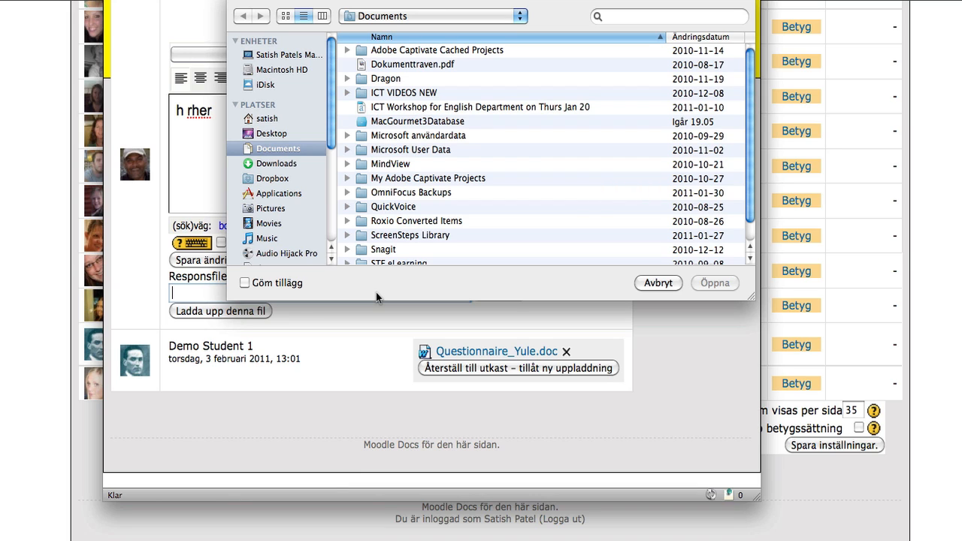
pyautogui.click(651, 284)
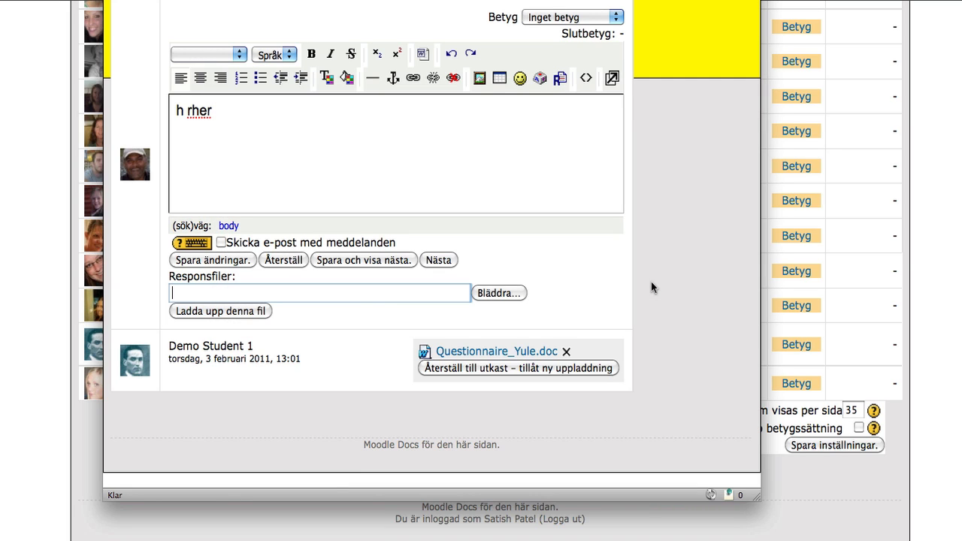